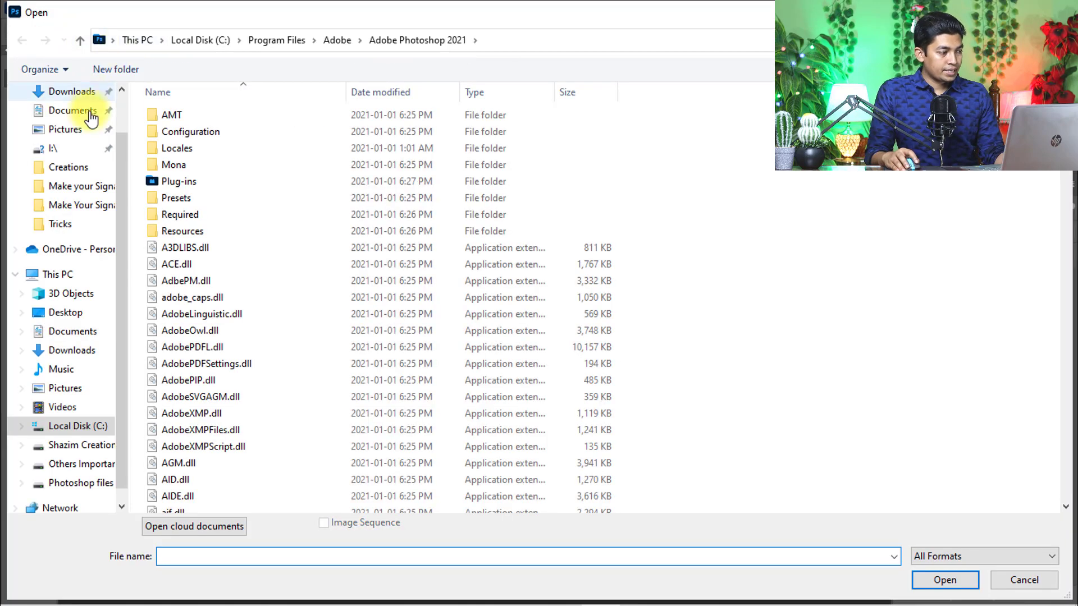
Open Signature.jpg from the signature tutorial folder on the Desktop.
scroll(123, 112, up, 3)
click(84, 123)
click(269, 140)
double_click(280, 163)
click(954, 584)
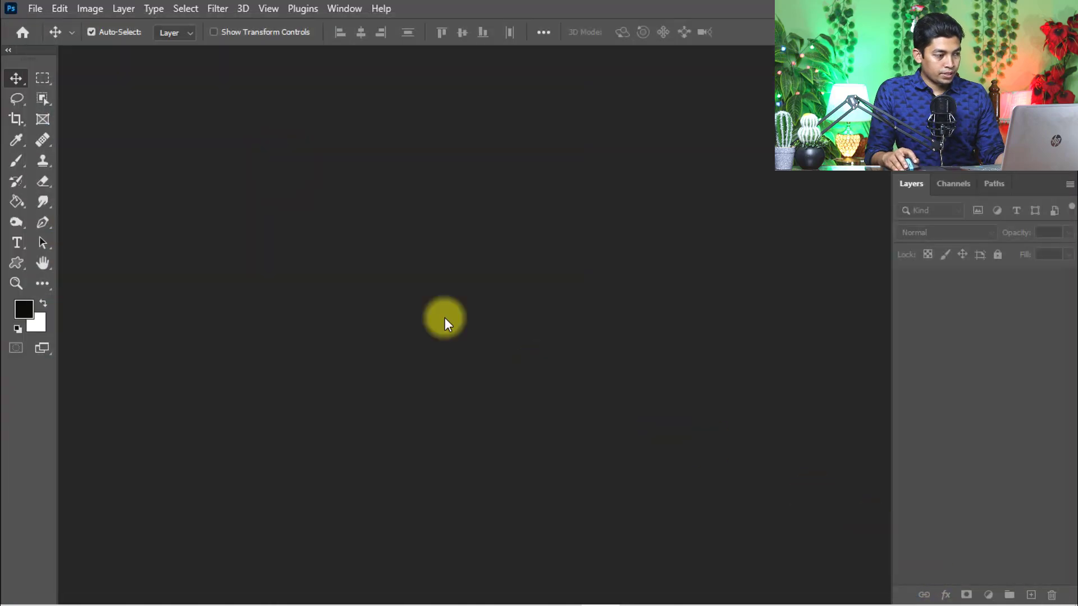
Crop the image to just the middle signature.
scroll(561, 353, down, 1)
scroll(562, 353, down, 1)
scroll(560, 352, down, 1)
scroll(561, 352, down, 2)
scroll(553, 325, up, 2)
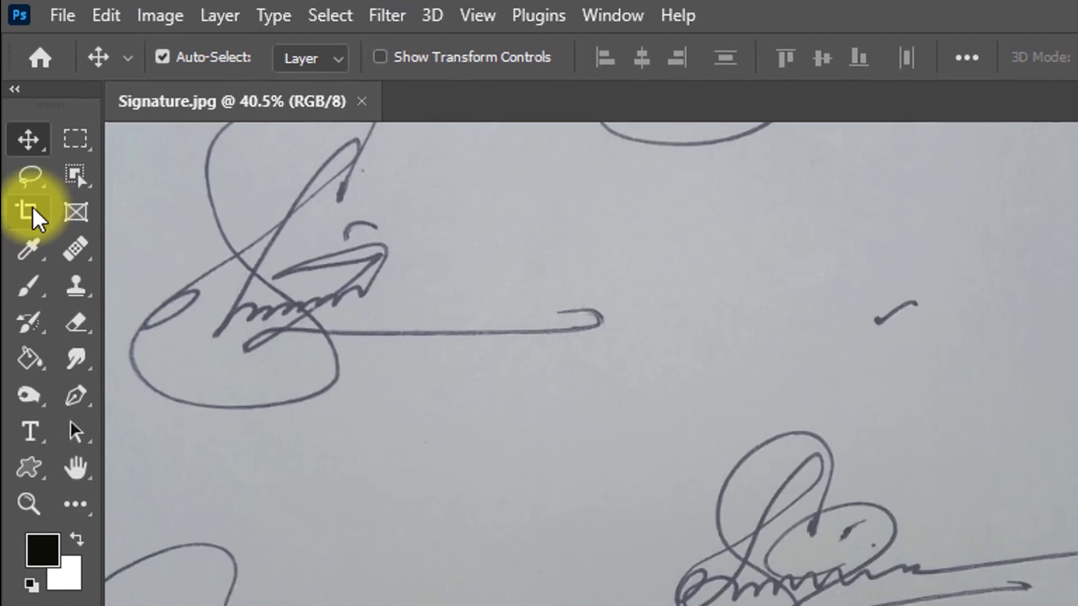
click(28, 210)
mouse_move(317, 206)
mouse_down()
mouse_move(614, 368)
mouse_move(697, 380)
mouse_up()
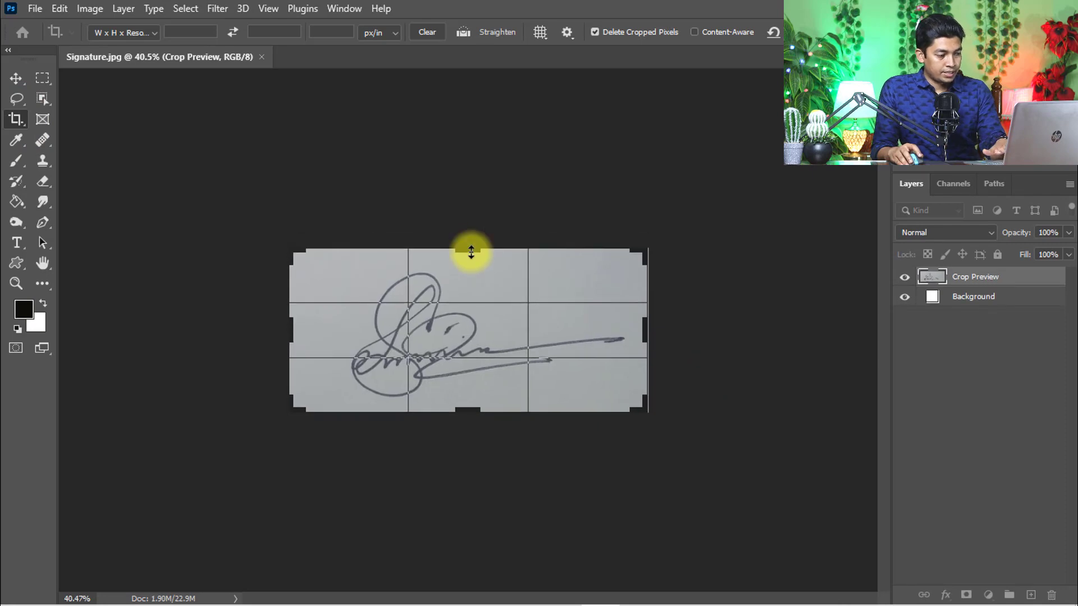
key(Return)
Isolate the Red channel and bring up a Curves adjustment on it.
click(953, 183)
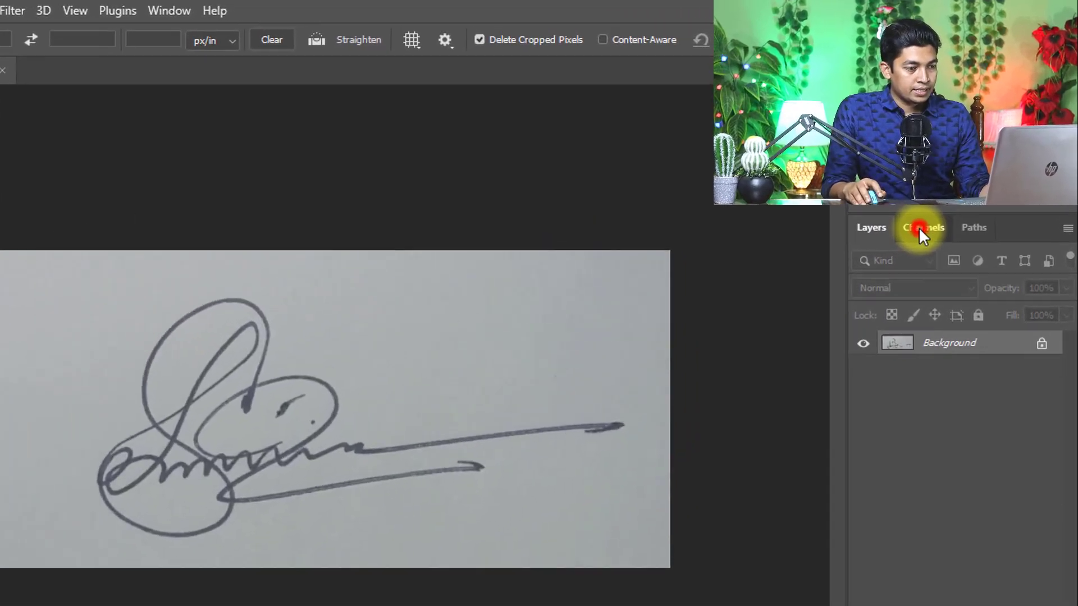
click(889, 324)
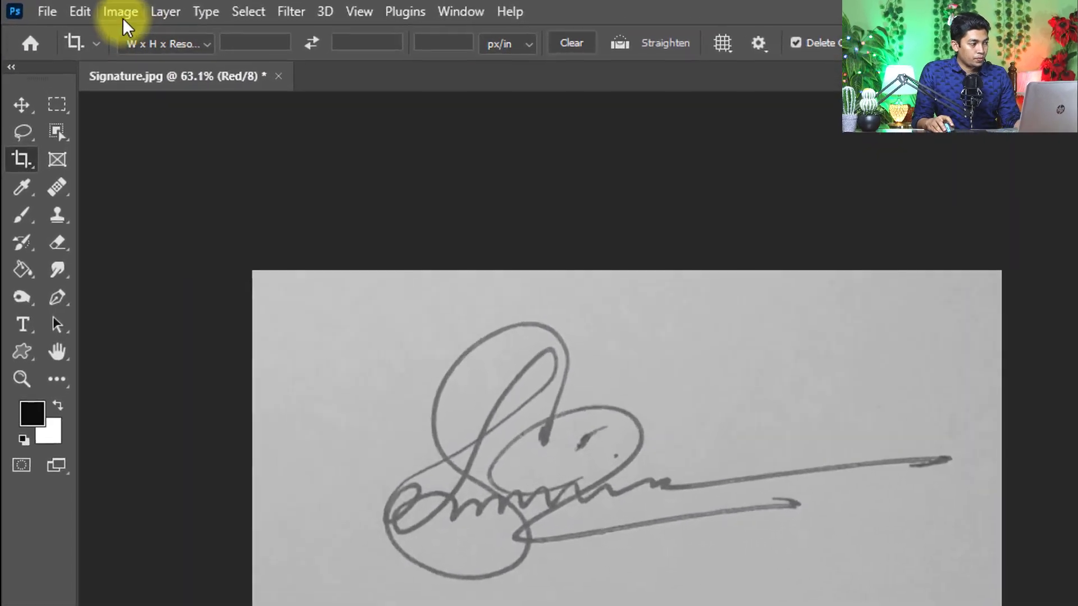
click(112, 10)
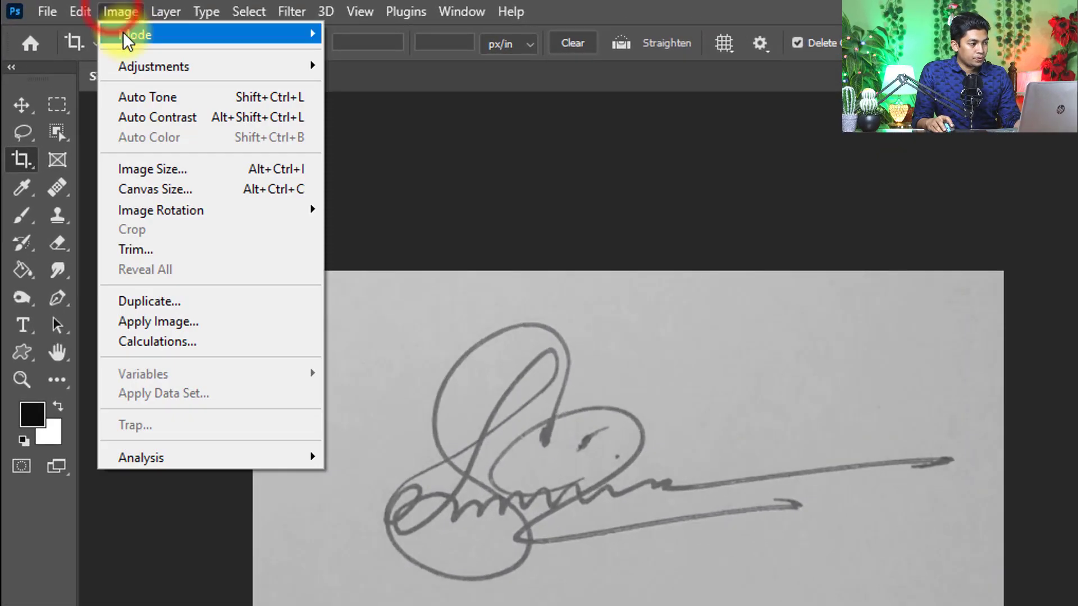
click(147, 65)
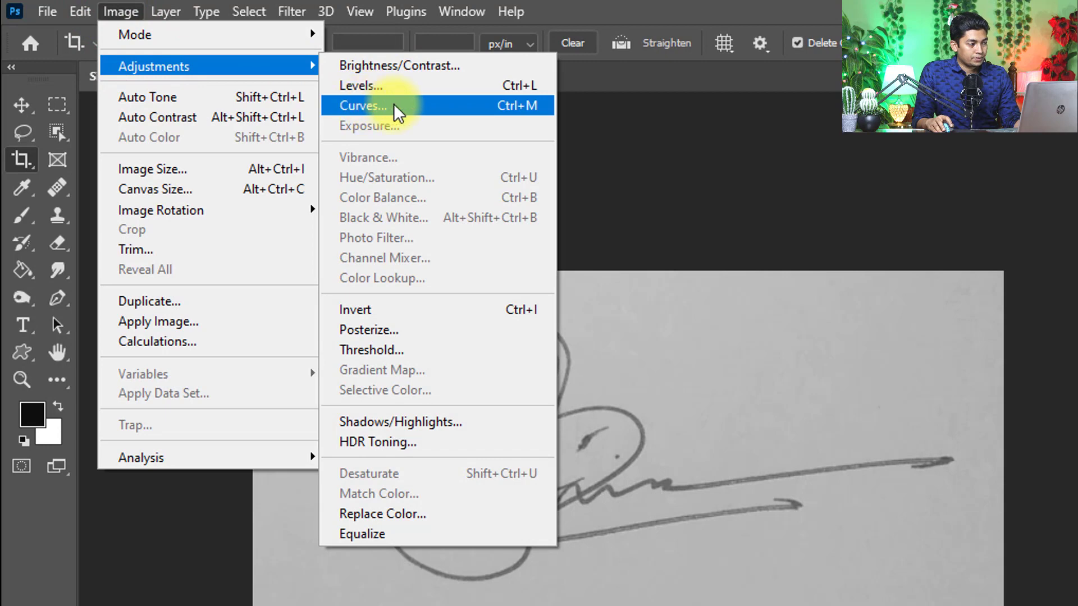
click(366, 107)
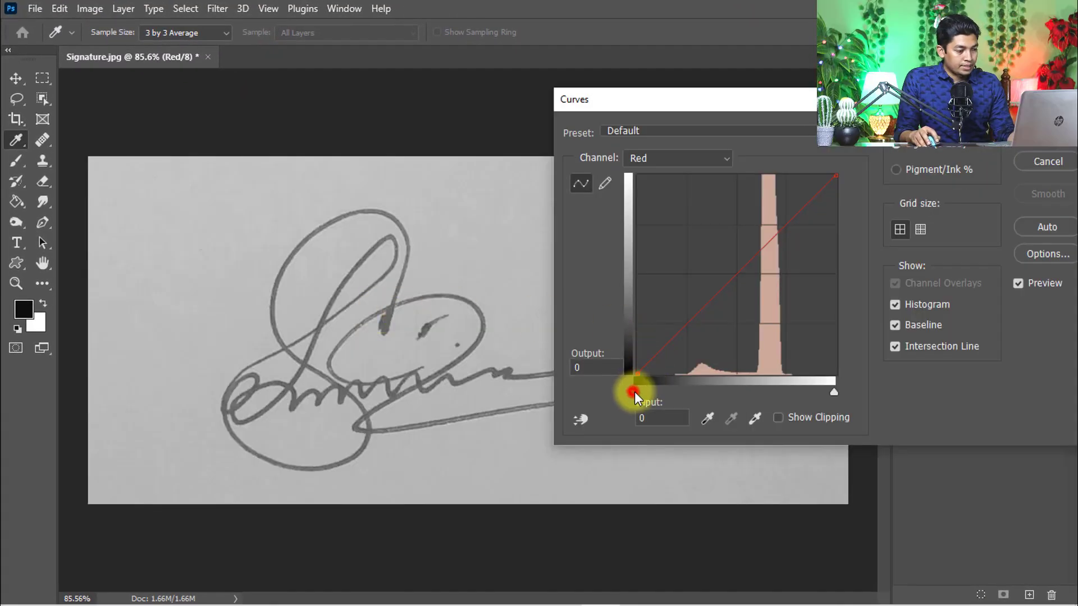
Pull the Curves black and white points inward so strokes are solid black on white.
drag(640, 399, 699, 393)
click(834, 392)
drag(814, 393, 755, 397)
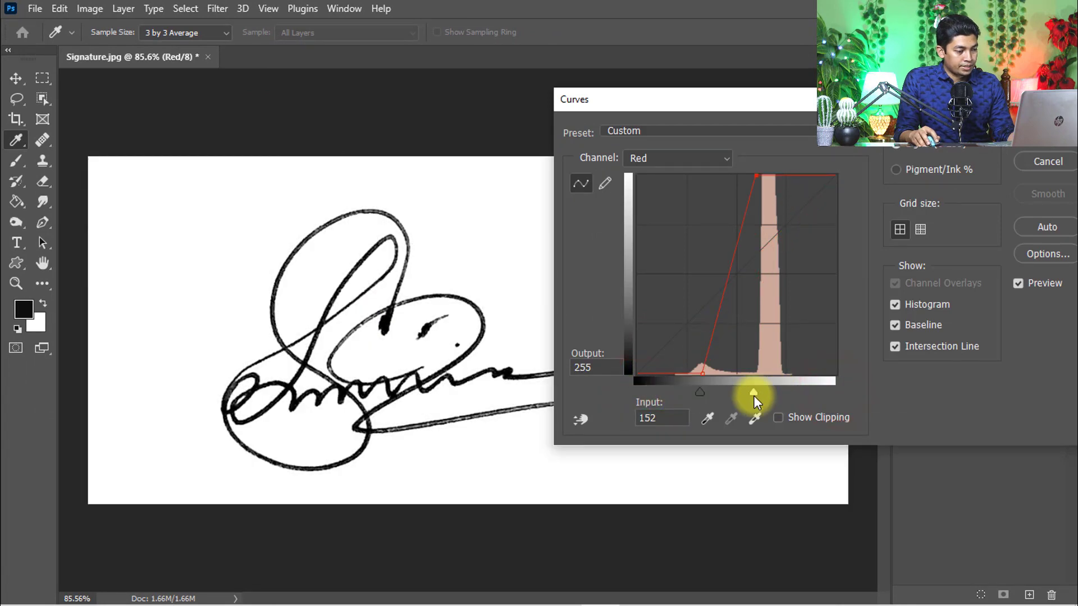
drag(707, 395, 735, 395)
click(752, 393)
click(1023, 137)
key(c)
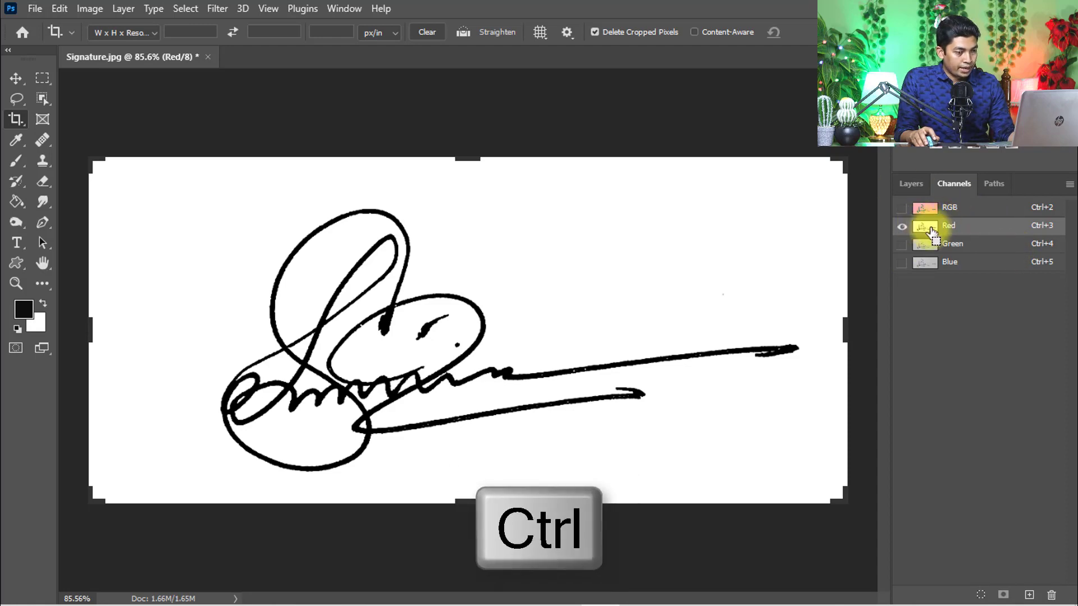
Load the Red channel as a selection and invert it to select only the strokes.
ctrl+click(928, 226)
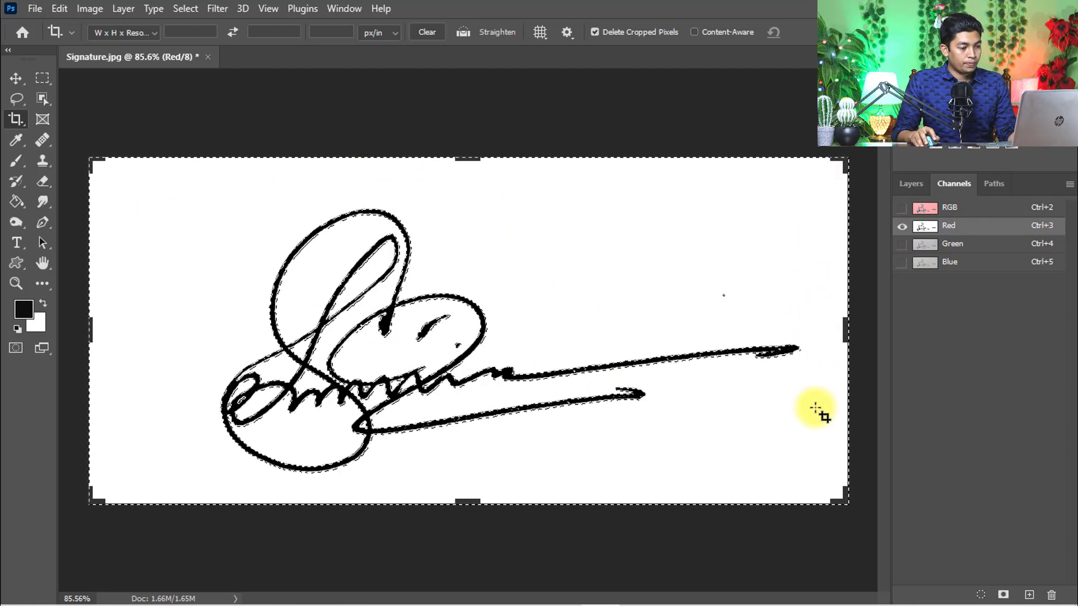
key(ctrl+shift+i)
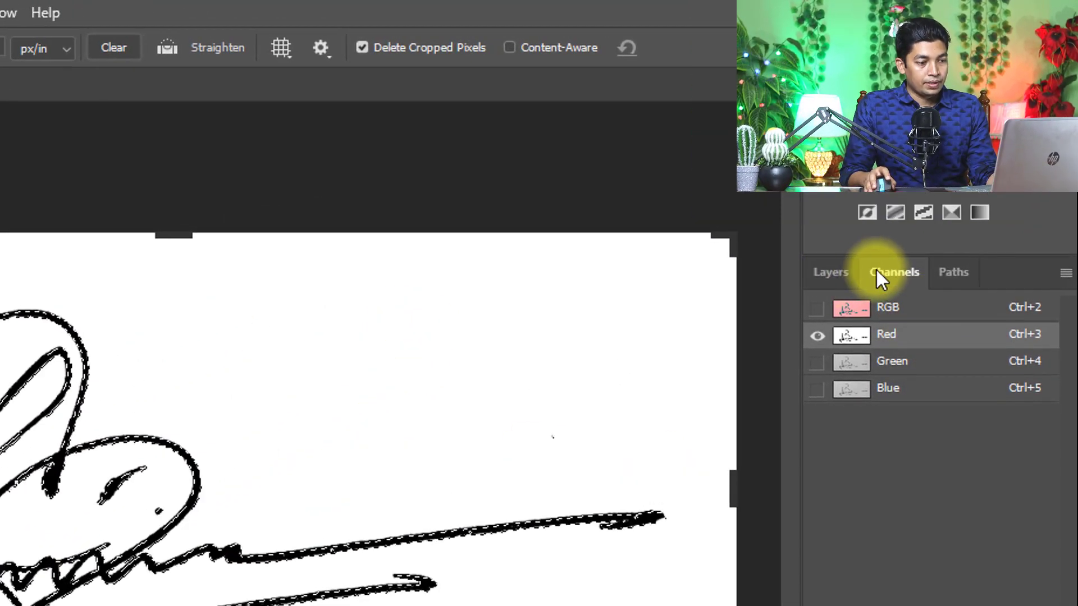
Convert the Background into an unlocked Layer 0 and hide it.
click(833, 269)
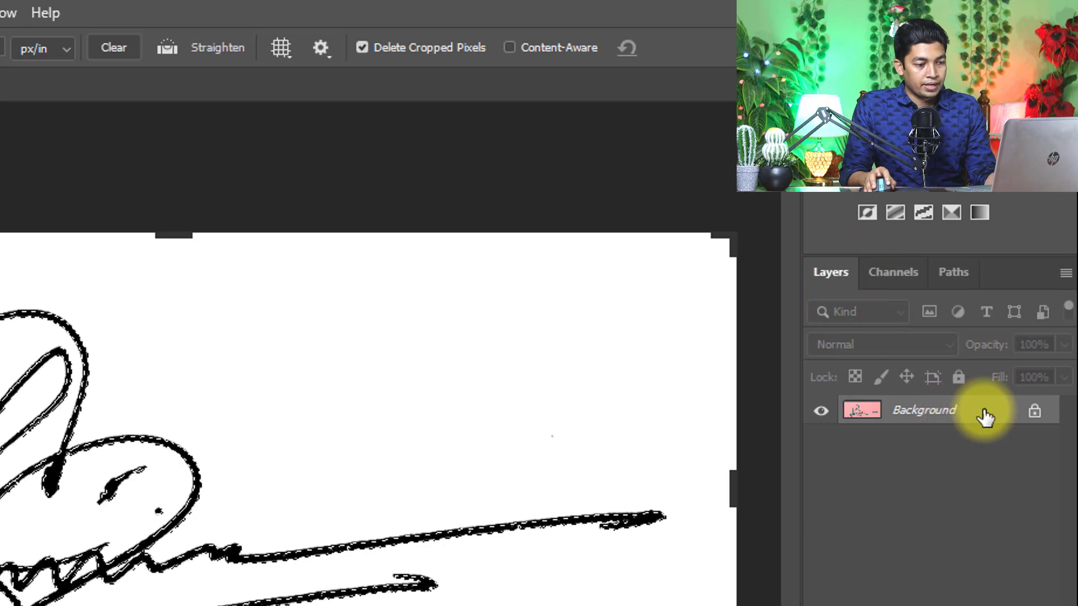
double_click(986, 415)
click(666, 293)
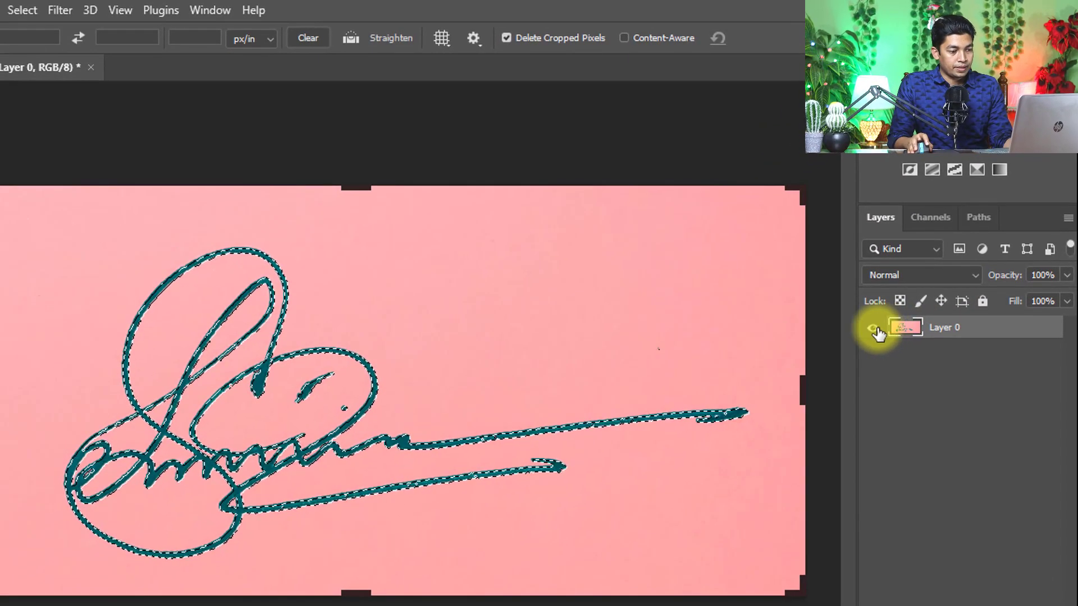
click(873, 327)
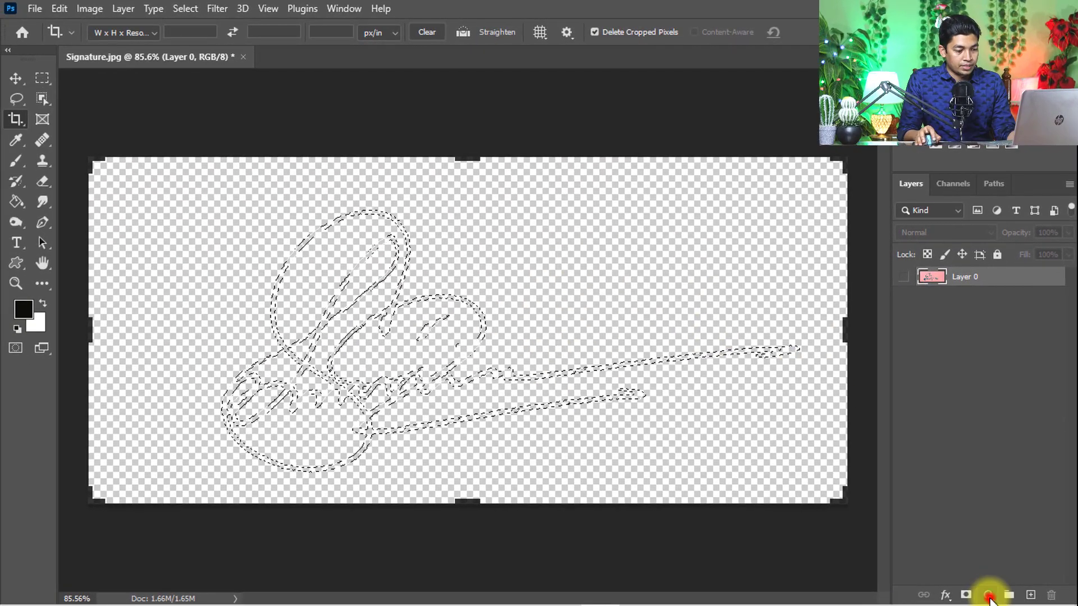
Add a black (000000) Solid Color fill layer over the signature selection.
click(988, 597)
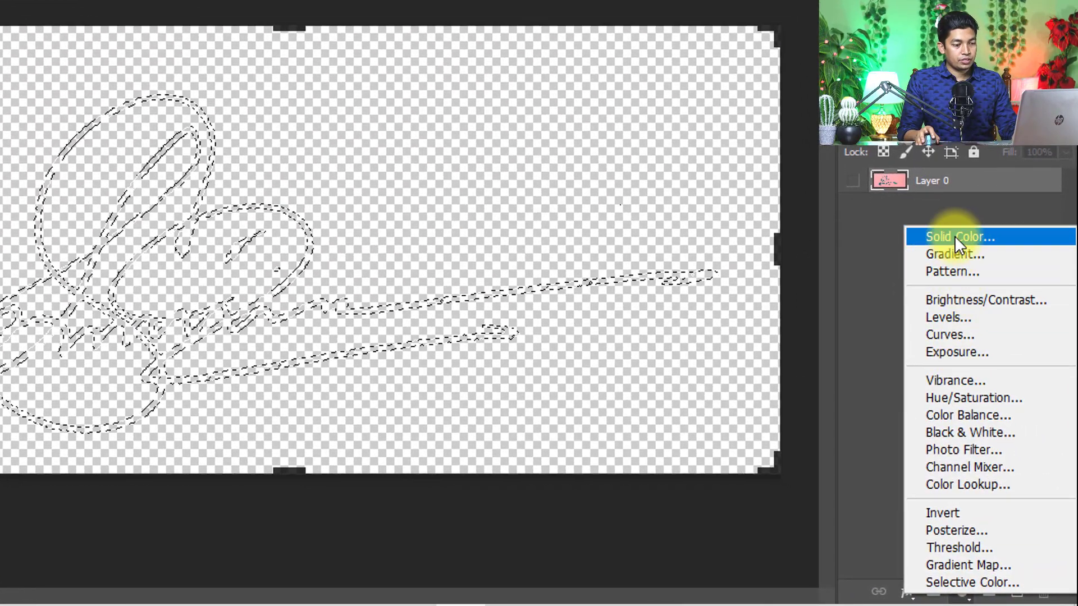
click(958, 236)
click(279, 352)
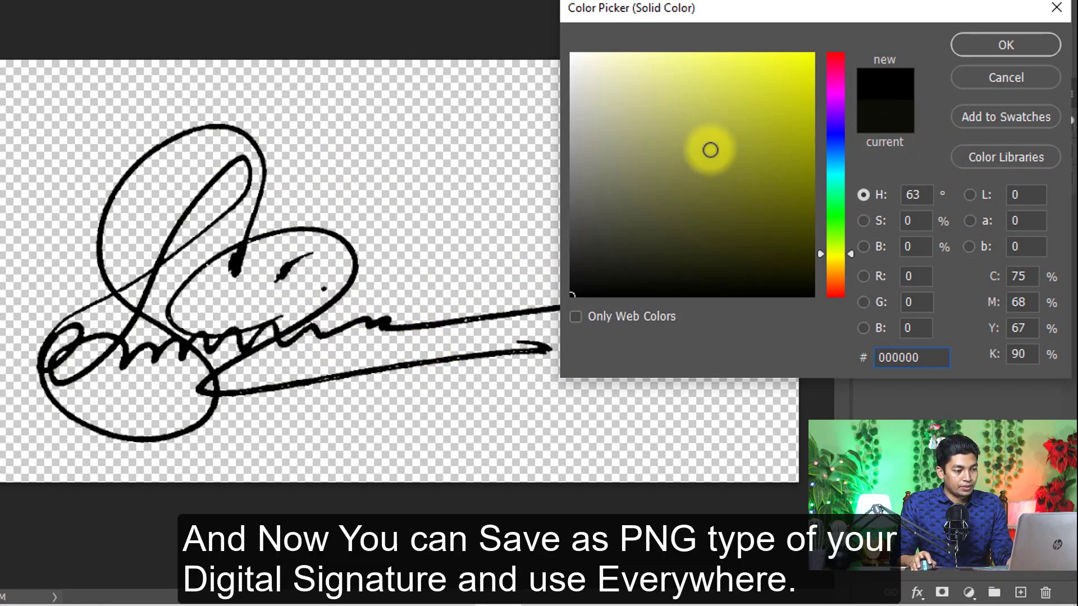
click(982, 44)
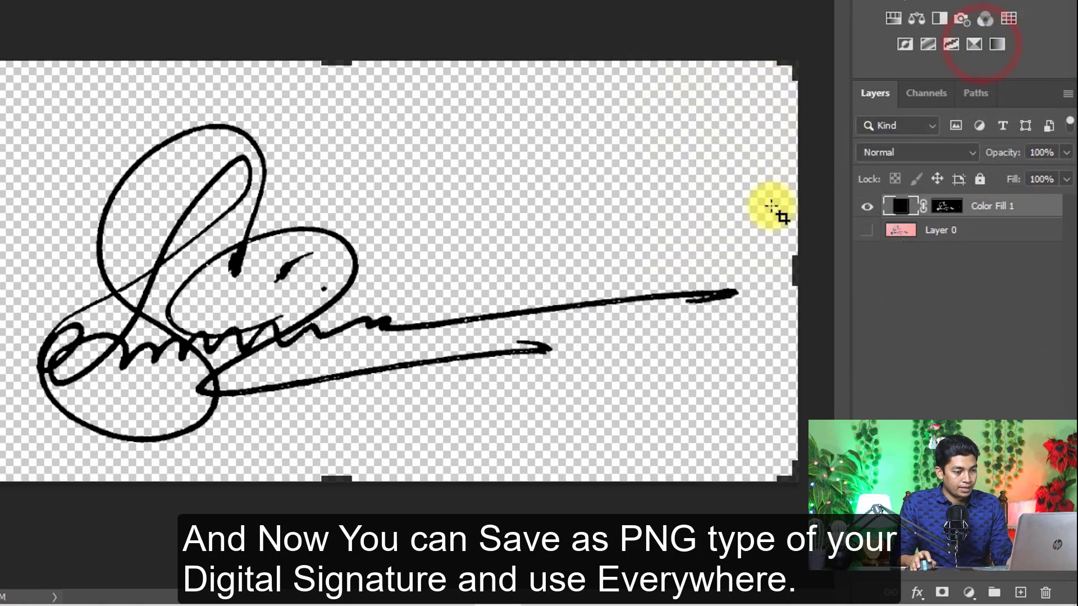
Add a white Solid Color fill layer, Color Fill 2, above Layer 0.
click(940, 230)
click(969, 593)
click(937, 256)
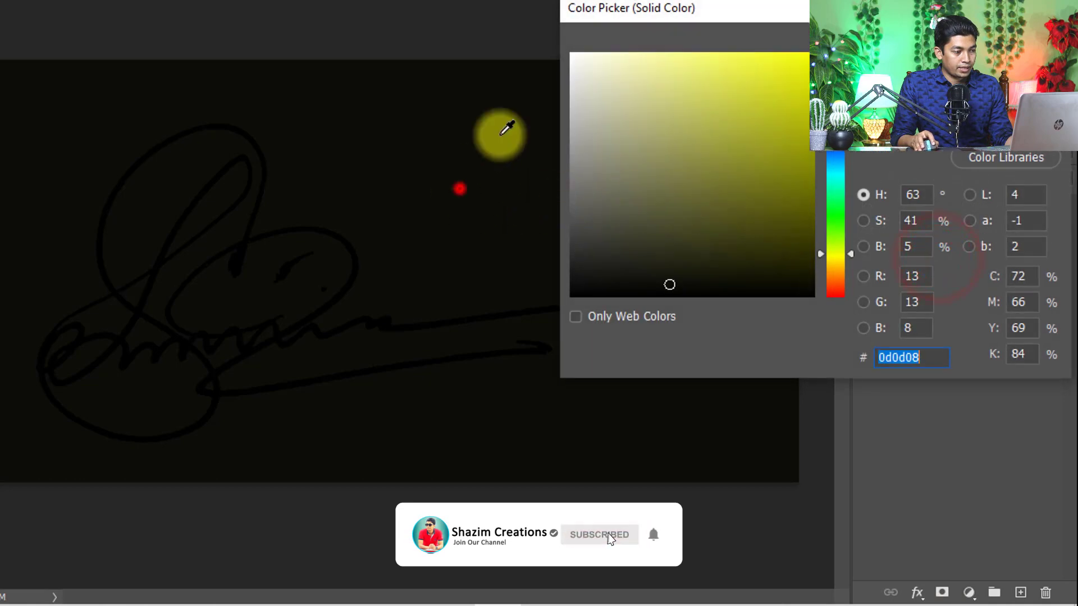
drag(621, 59, 569, 51)
click(1025, 49)
Change Color Fill 1's signature colour to orange ff7200.
click(898, 205)
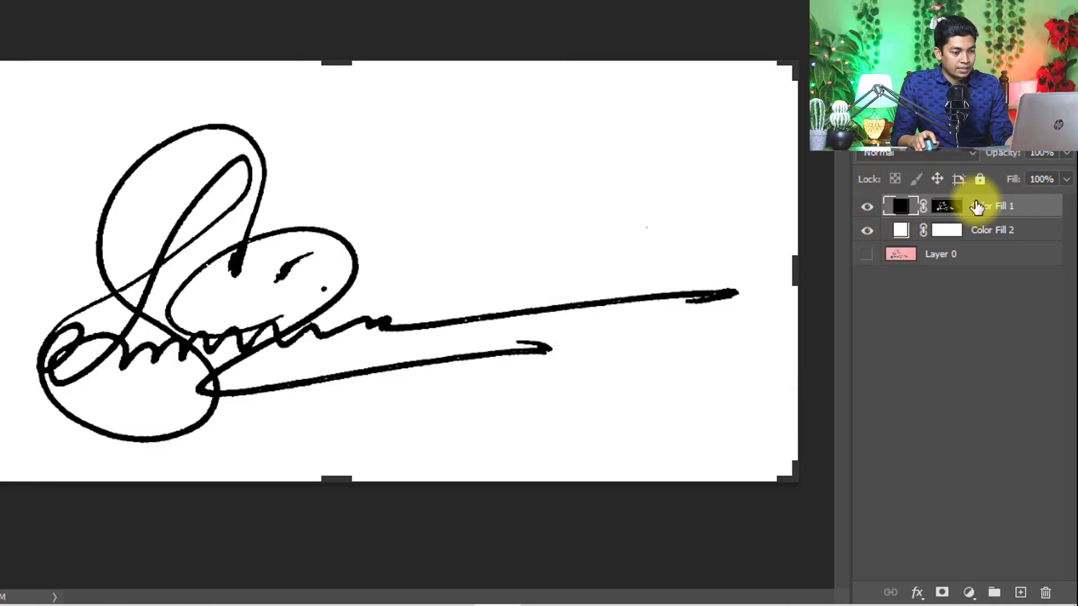
double_click(902, 208)
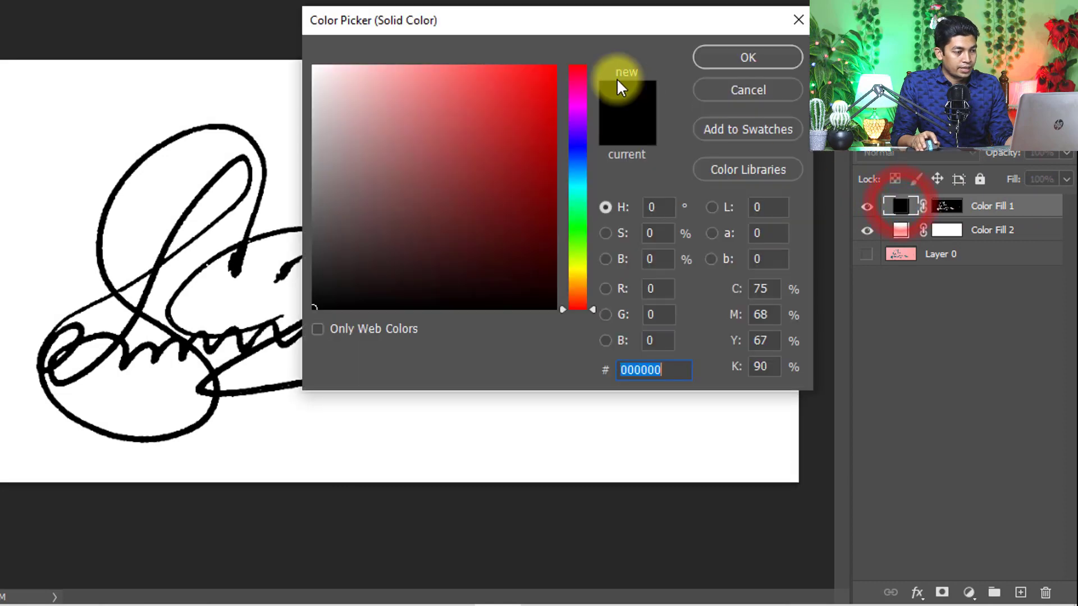
mouse_move(464, 89)
mouse_down()
mouse_move(544, 72)
mouse_move(368, 73)
mouse_move(348, 62)
mouse_up()
drag(392, 29, 726, 13)
mouse_move(749, 109)
mouse_down()
mouse_move(871, 48)
mouse_move(895, 219)
mouse_move(667, 285)
mouse_move(638, 113)
mouse_move(621, 115)
mouse_move(666, 298)
mouse_move(927, 246)
mouse_move(931, 157)
mouse_move(920, 235)
mouse_move(937, 344)
mouse_move(939, 332)
mouse_up()
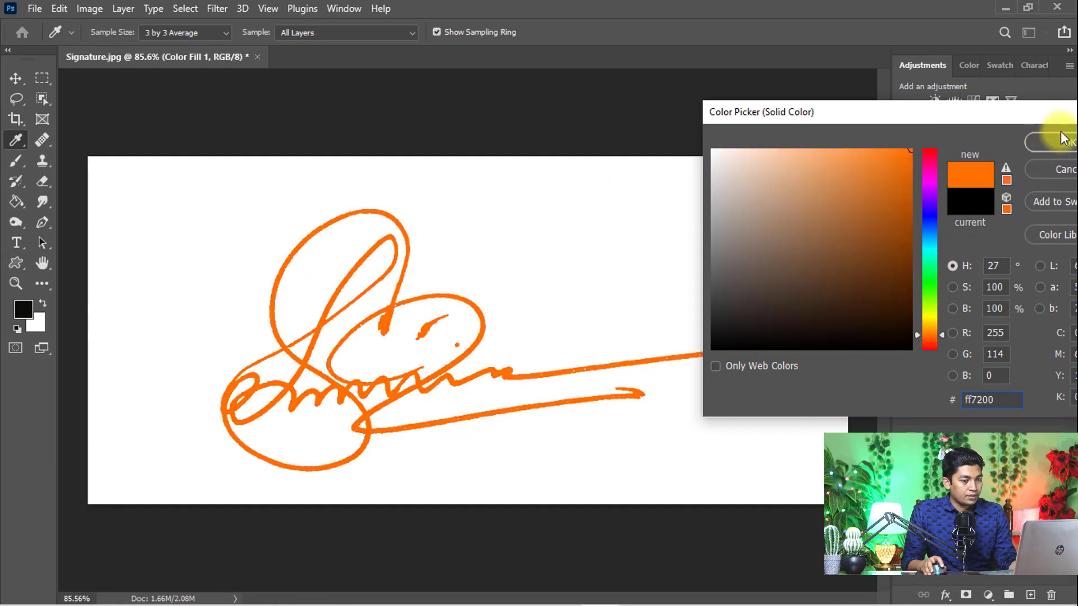
click(1042, 138)
key(c)
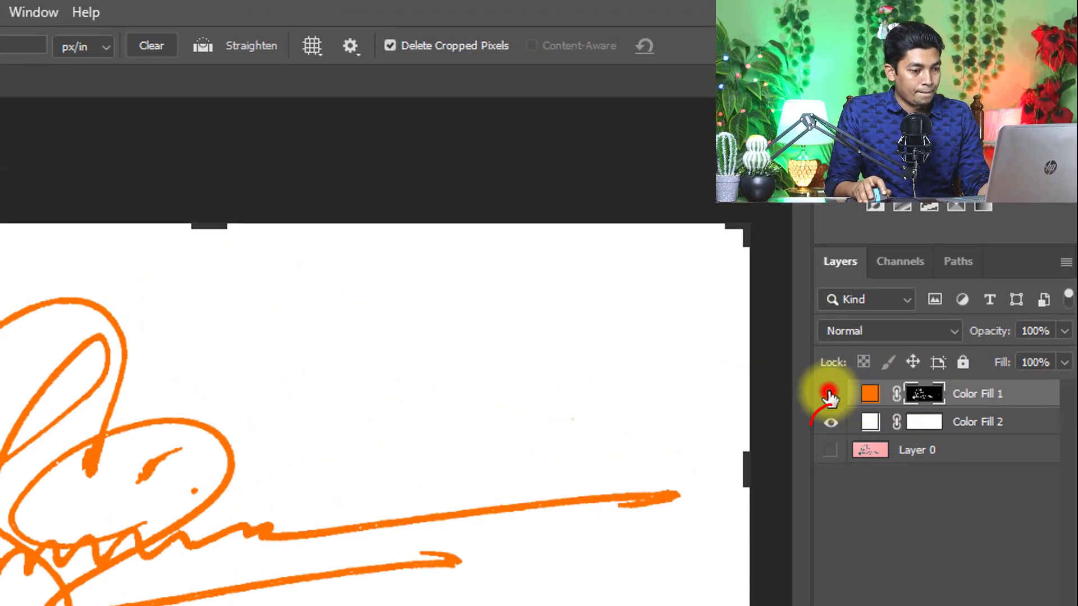
Toggle the fill layers' eye icons so only the white Color Fill 2 is hidden.
click(829, 395)
click(832, 424)
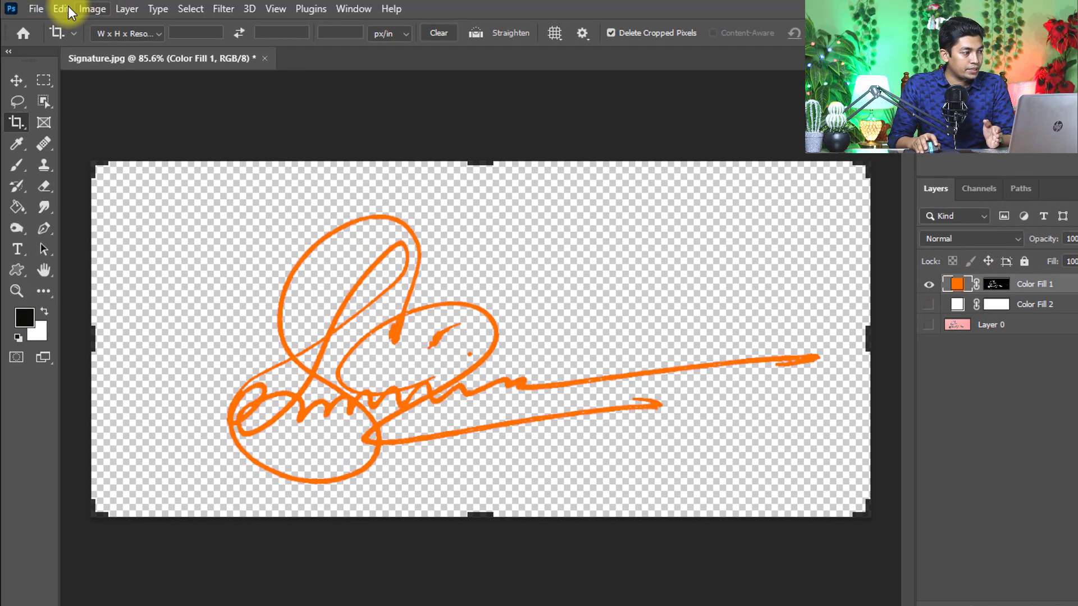
Define the signature as a brush preset named 'Signature'.
click(59, 8)
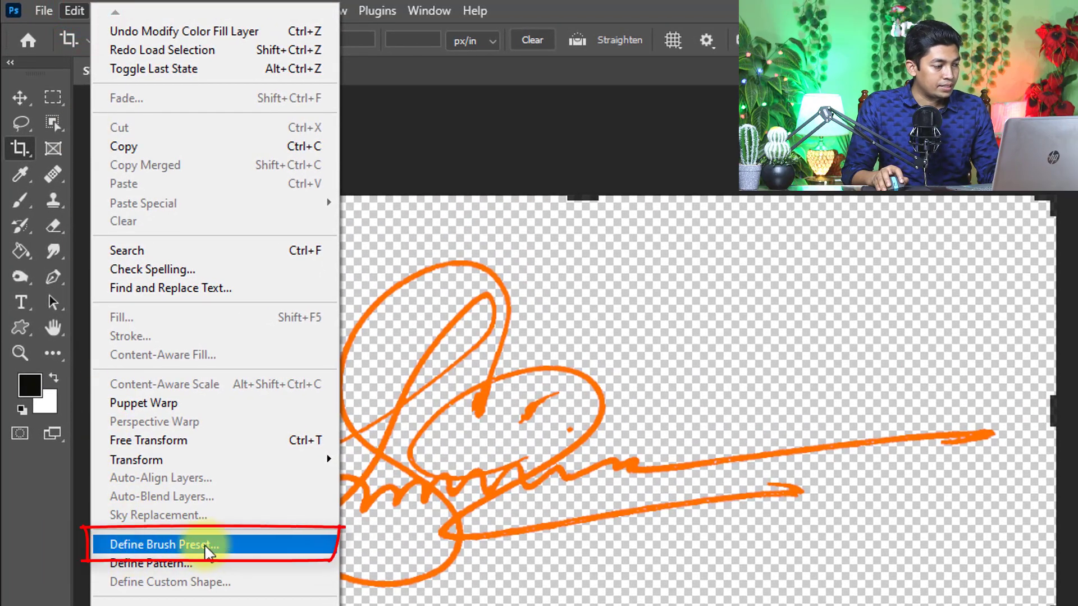
click(200, 547)
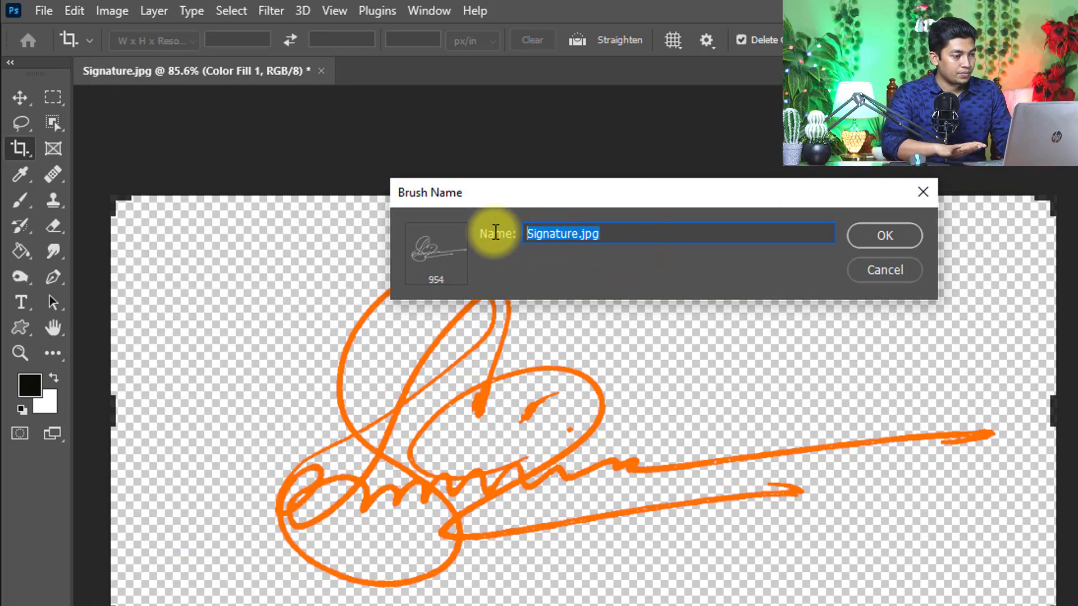
text(Signature)
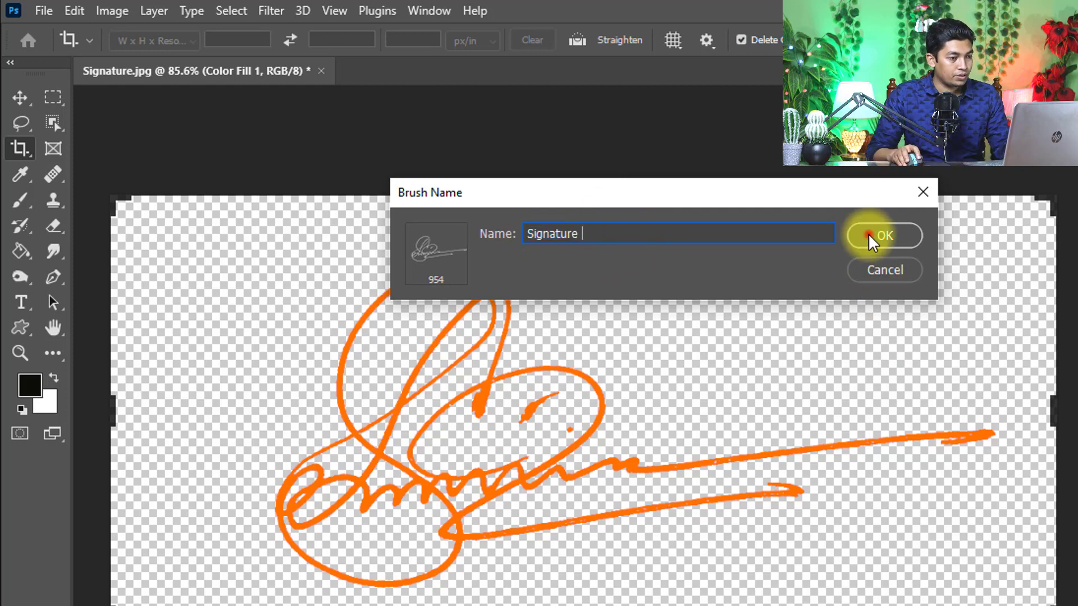
click(870, 238)
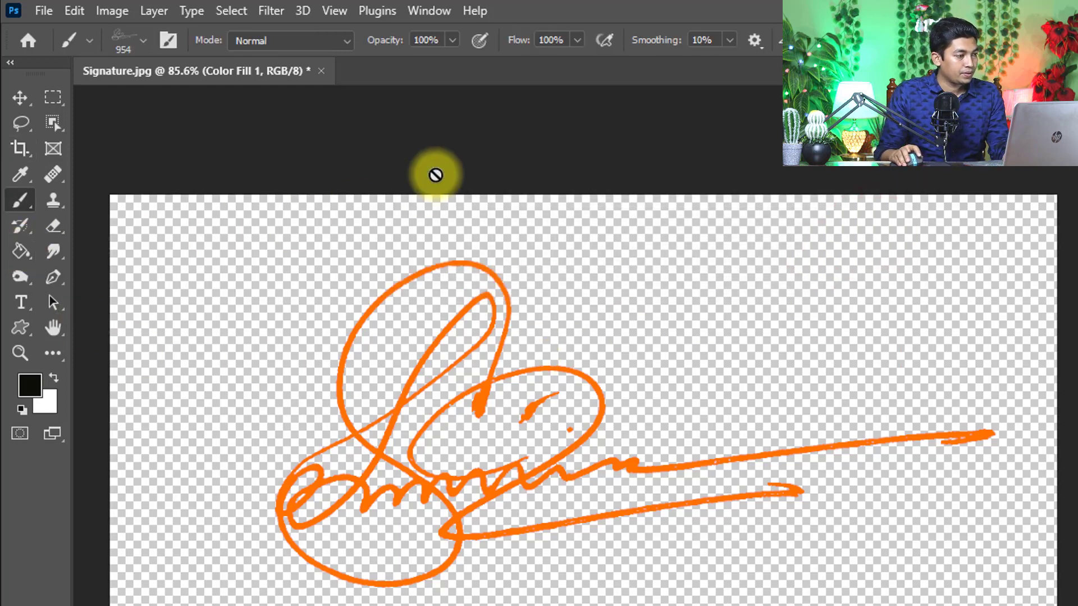
click(44, 11)
Open the baby-on-a-chair photo, zoom in, and undo a test signature stamp.
click(66, 52)
click(183, 141)
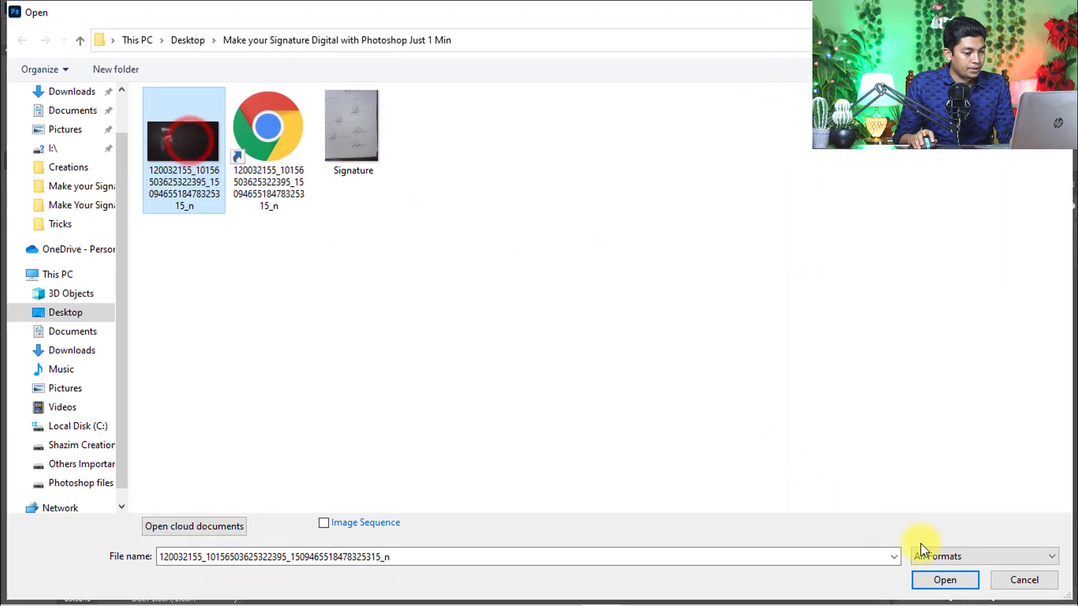
click(941, 579)
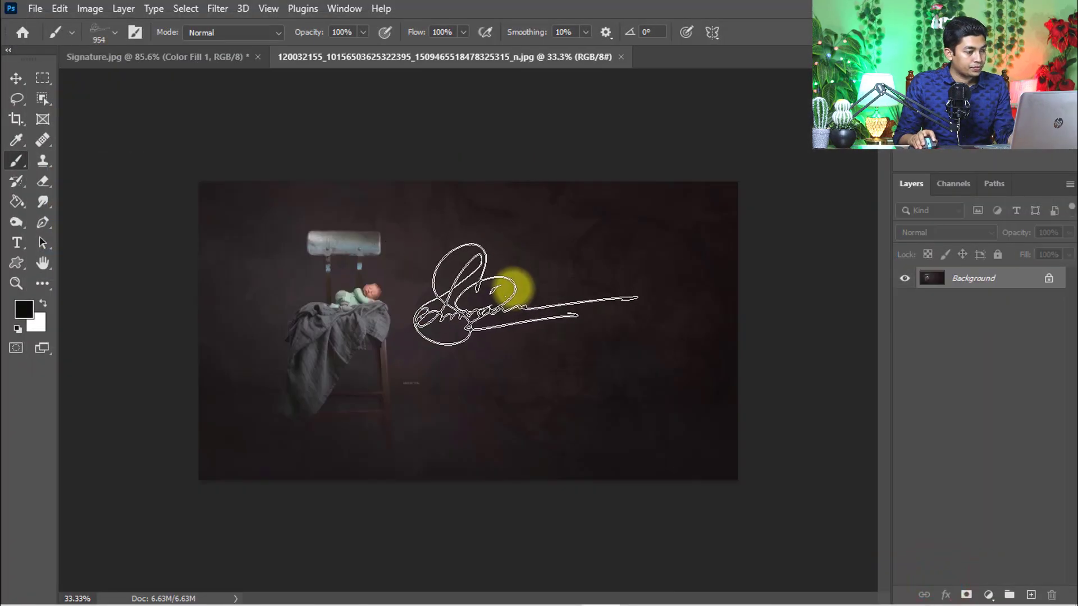
click(545, 260)
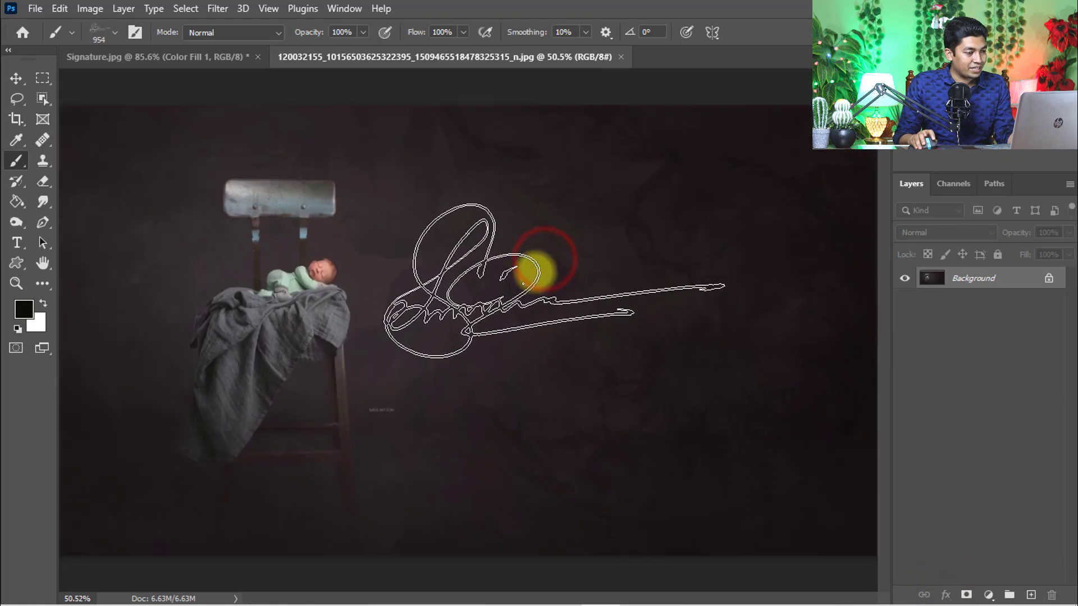
click(566, 229)
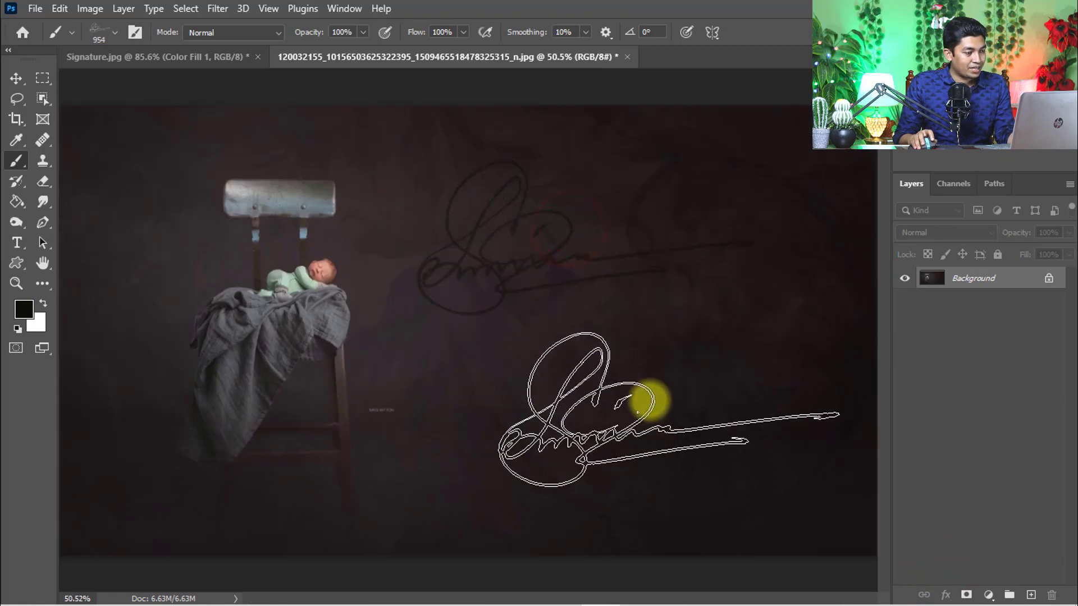
key(ctrl+z)
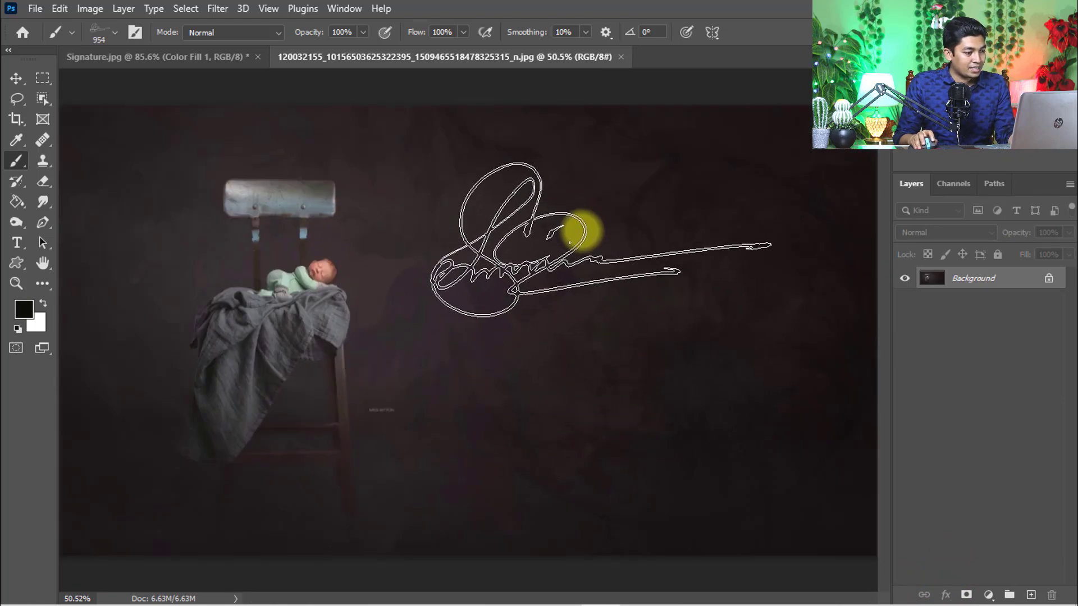
Switch to the Brush tool and set the foreground colour to white (#ffffff).
right_click(511, 223)
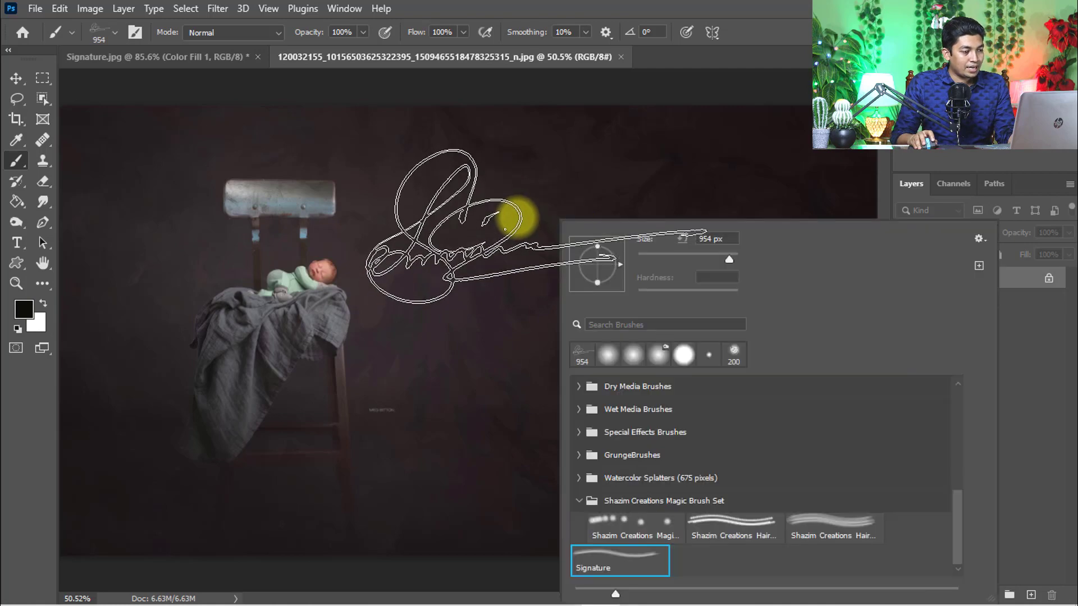
click(525, 11)
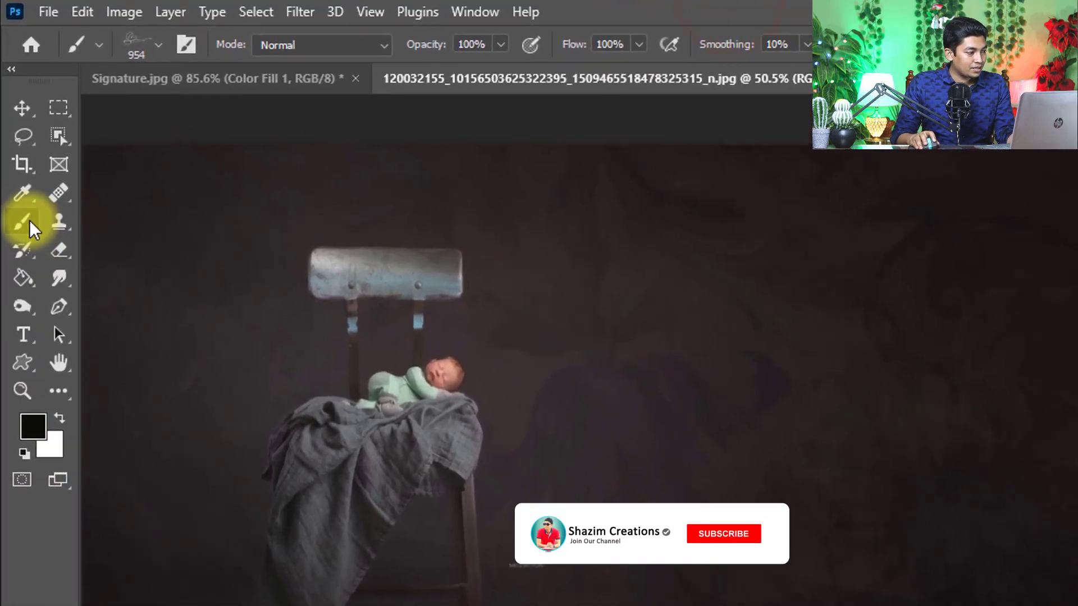
right_click(27, 225)
click(106, 220)
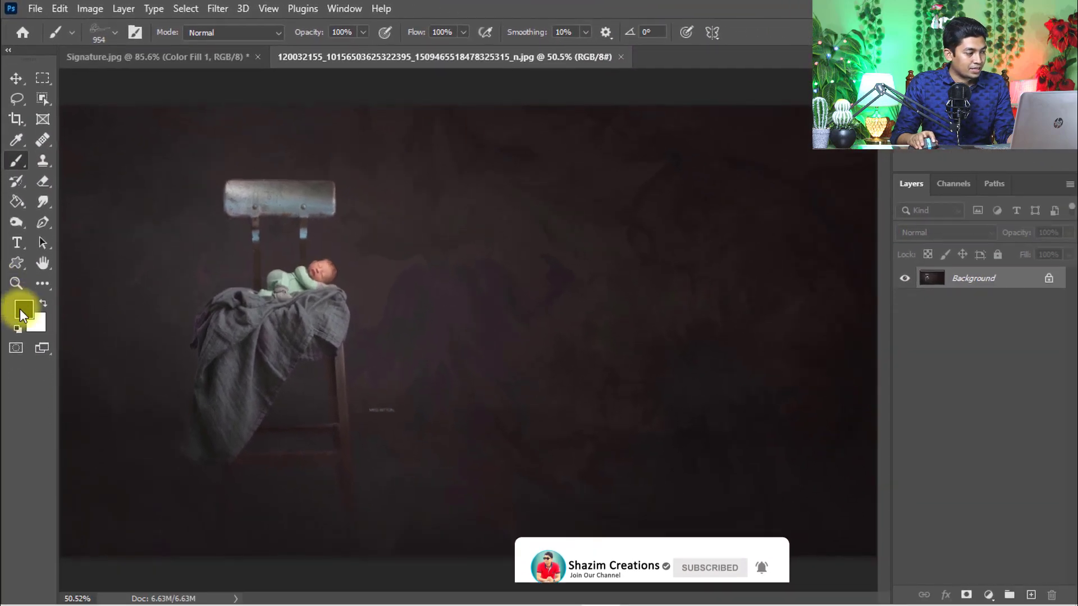
click(21, 310)
drag(698, 249, 618, 92)
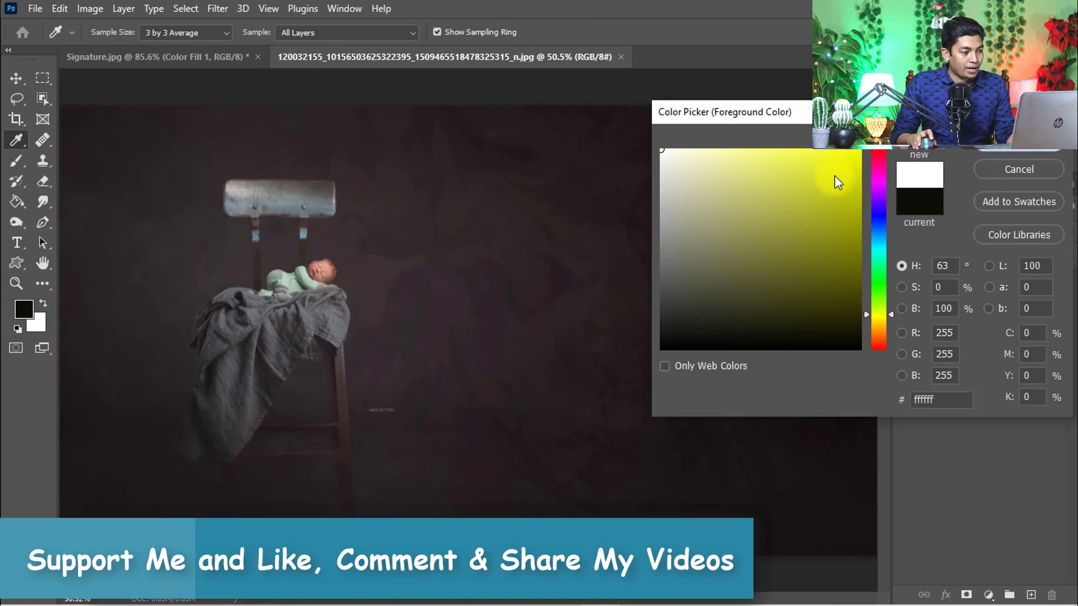
key(Return)
key(b)
Test-stamp the white signature on the photo and zoom out to view the whole image.
click(578, 228)
ctrl+click(606, 307)
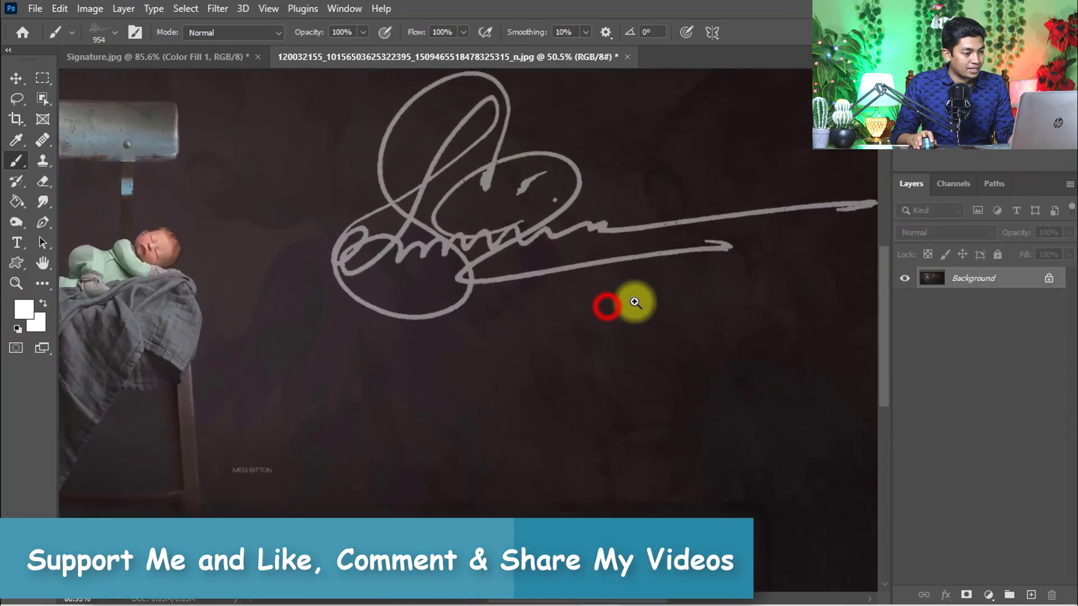
mouse_move(635, 302)
mouse_down()
mouse_move(541, 318)
mouse_move(559, 313)
mouse_up()
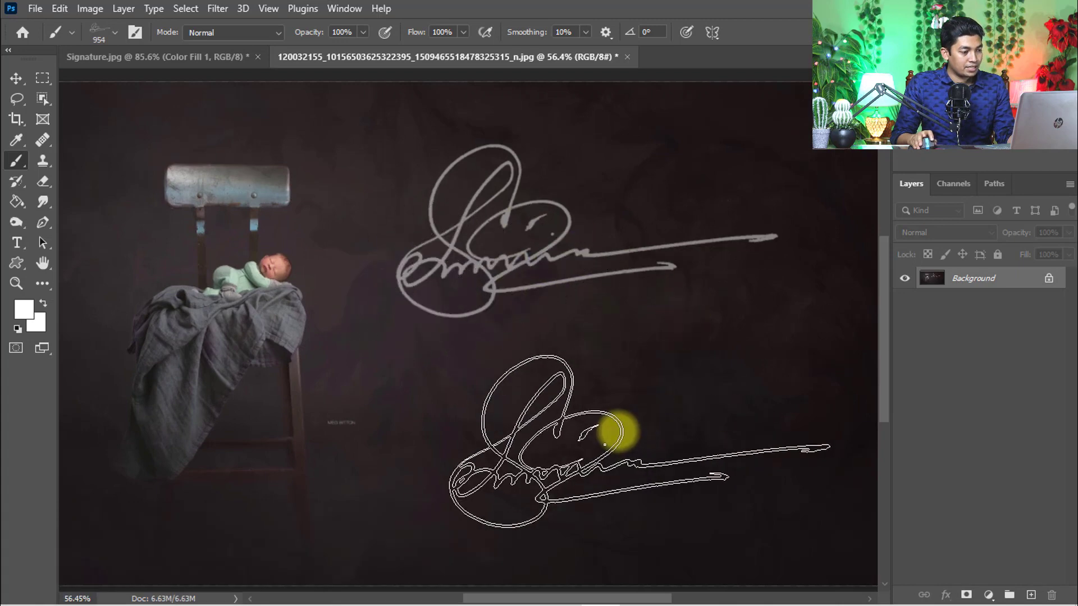
drag(549, 368, 515, 360)
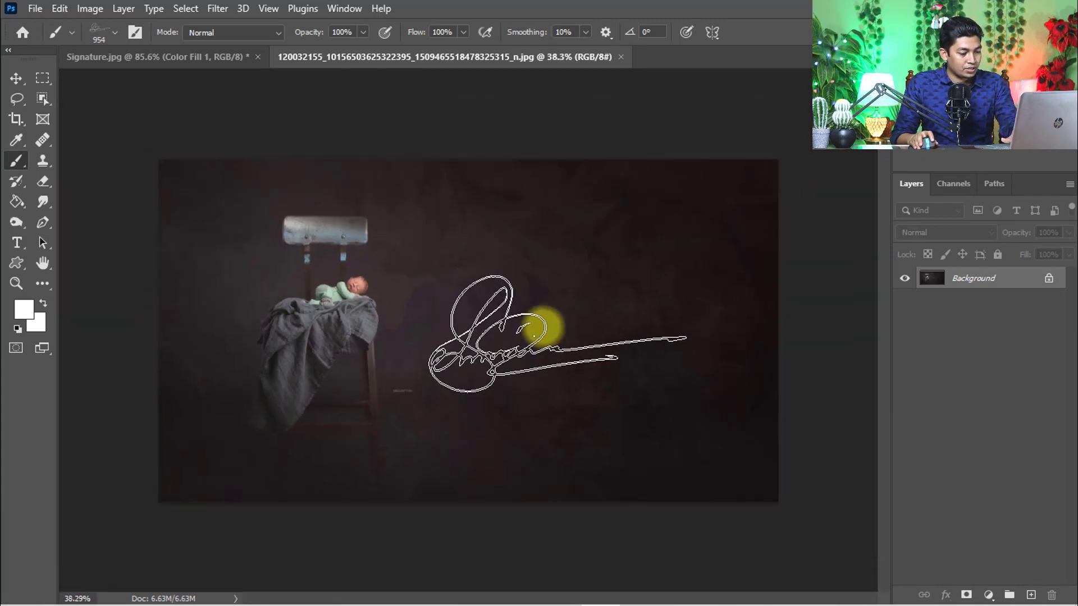
Set the brush to 1000 px, stamp a white signature below the photo's middle, and zoom in.
key(bracketright)
key(bracketright)
key(bracketright)
key(bracketright)
key(bracketright)
key(bracketright)
key(bracketright)
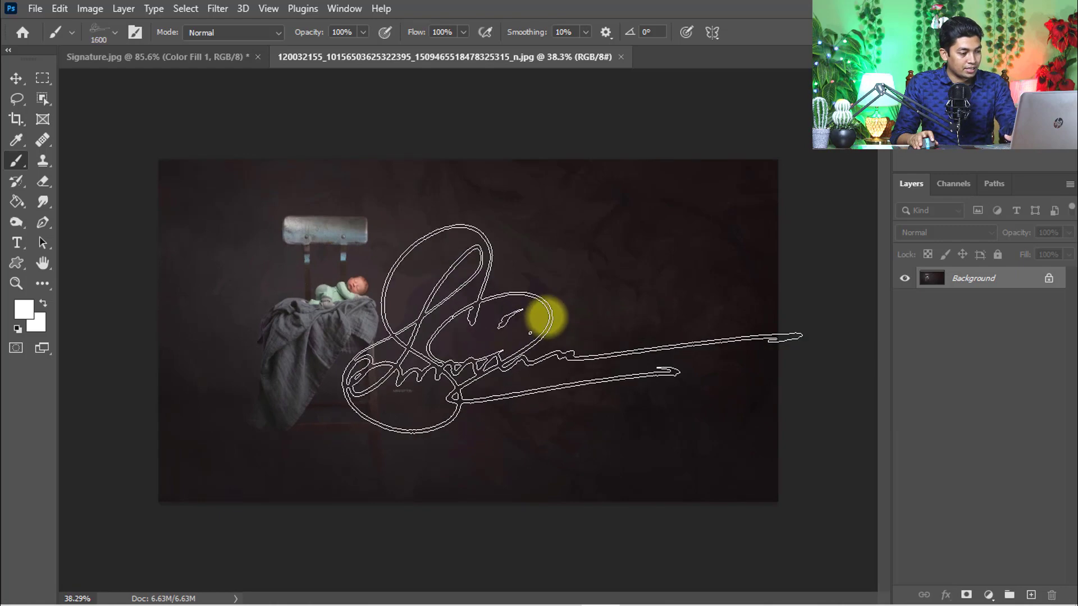
key(bracketleft)
key(bracketleft)
key(bracketleft)
key(bracketleft)
key(bracketleft)
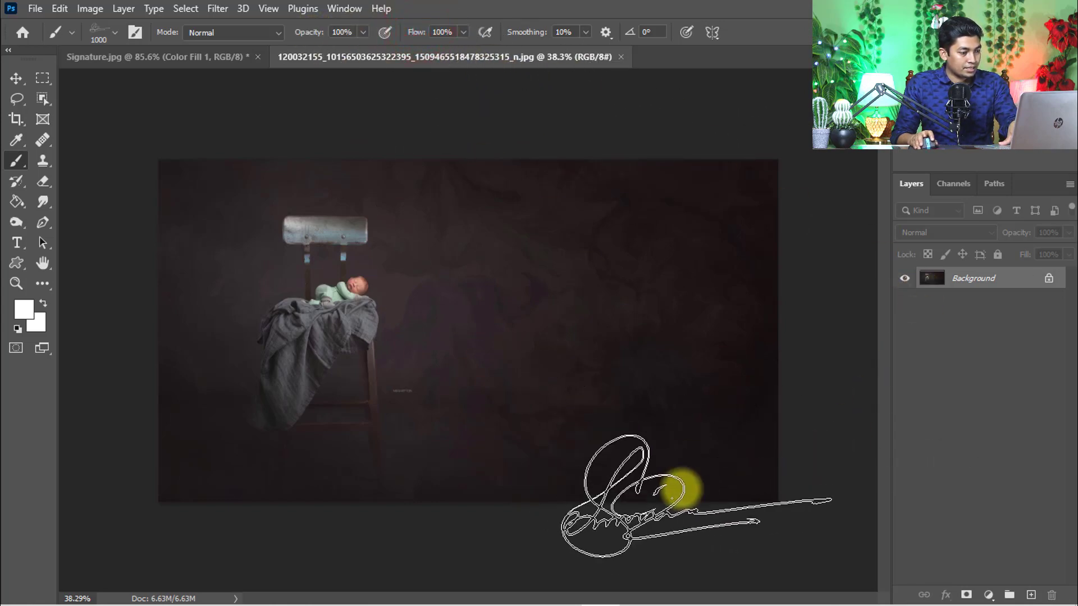
click(558, 381)
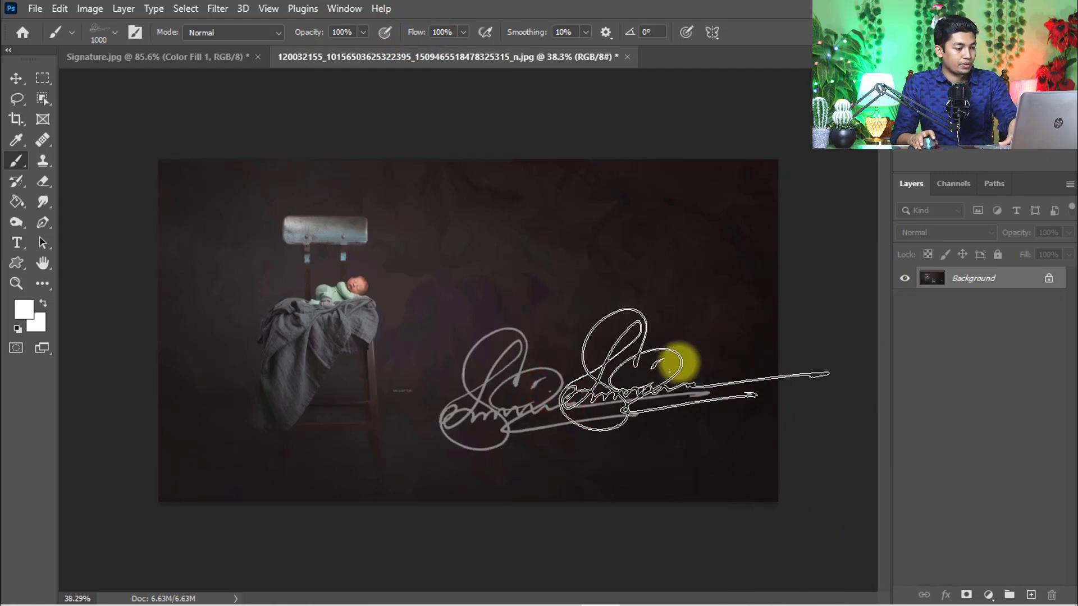
ctrl+click(584, 366)
Reselect the saved Signature brush preset at 954 px from the Brush Preset picker.
drag(658, 358, 493, 354)
right_click(493, 353)
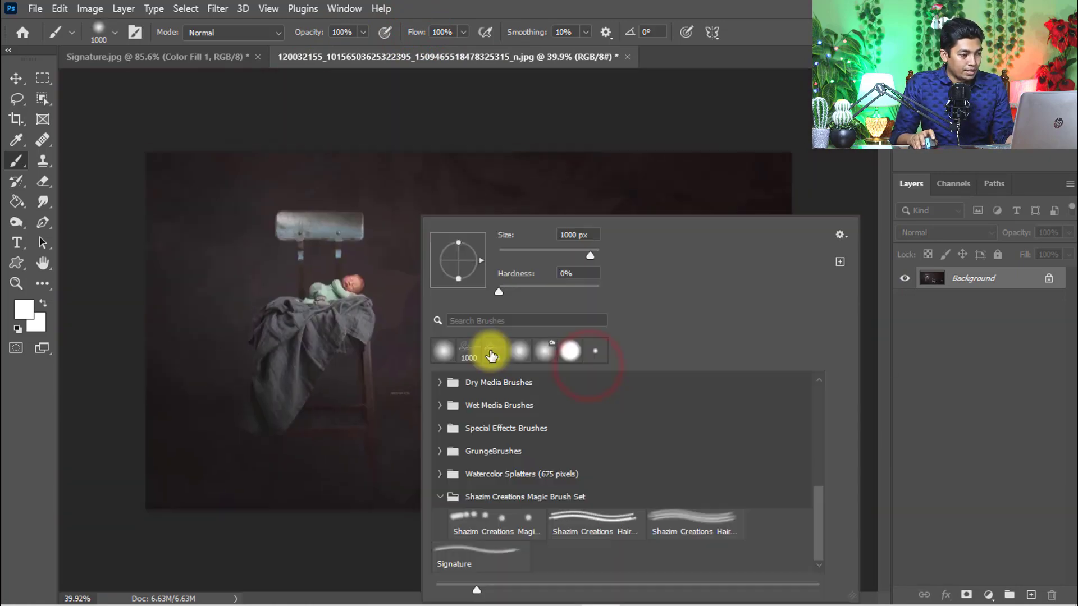
click(665, 7)
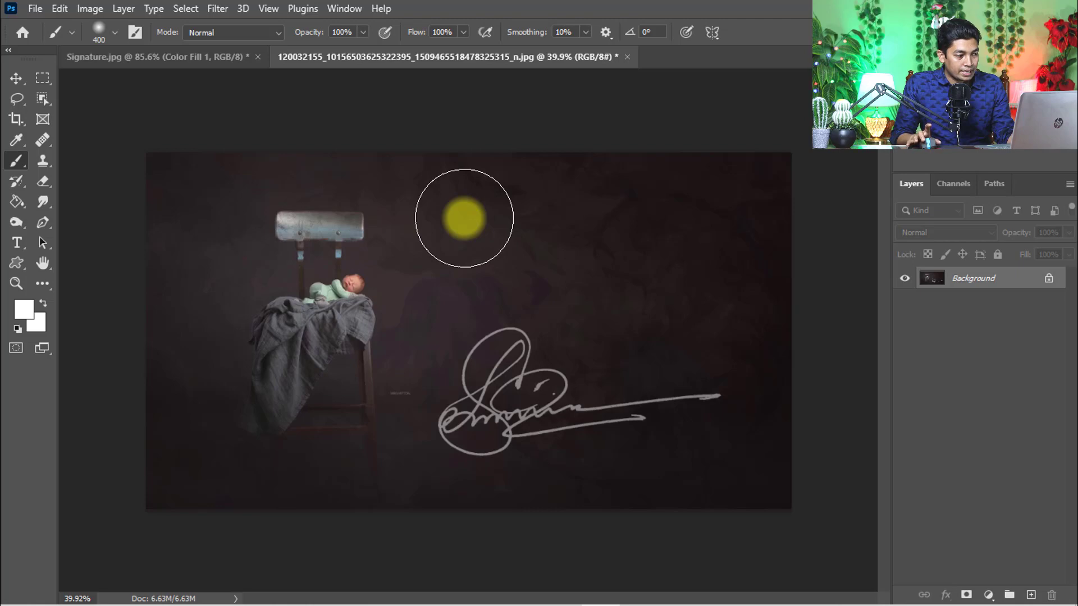
right_click(464, 218)
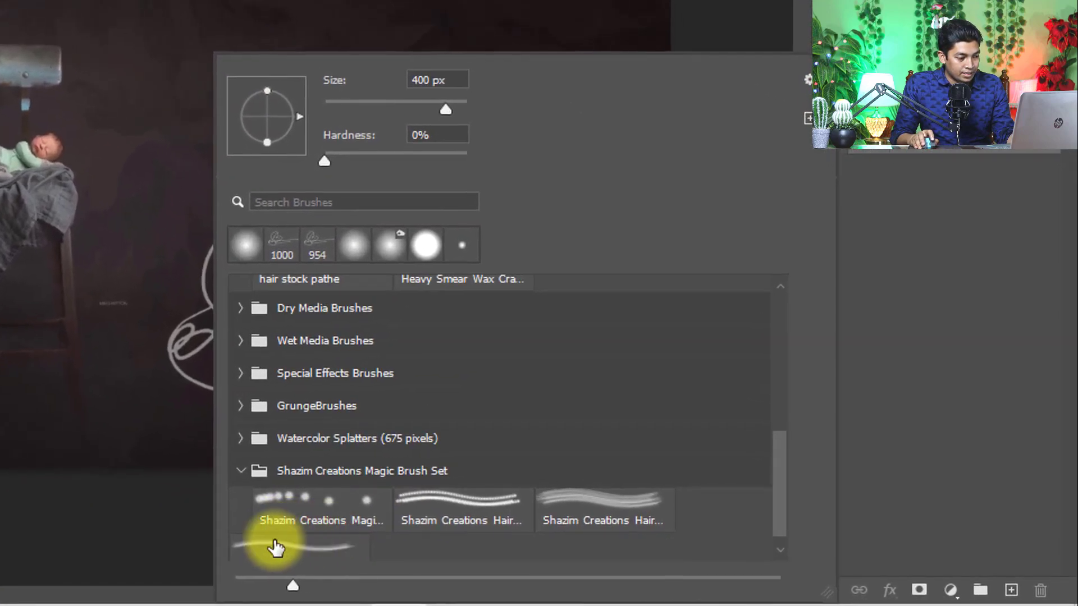
drag(781, 519, 783, 528)
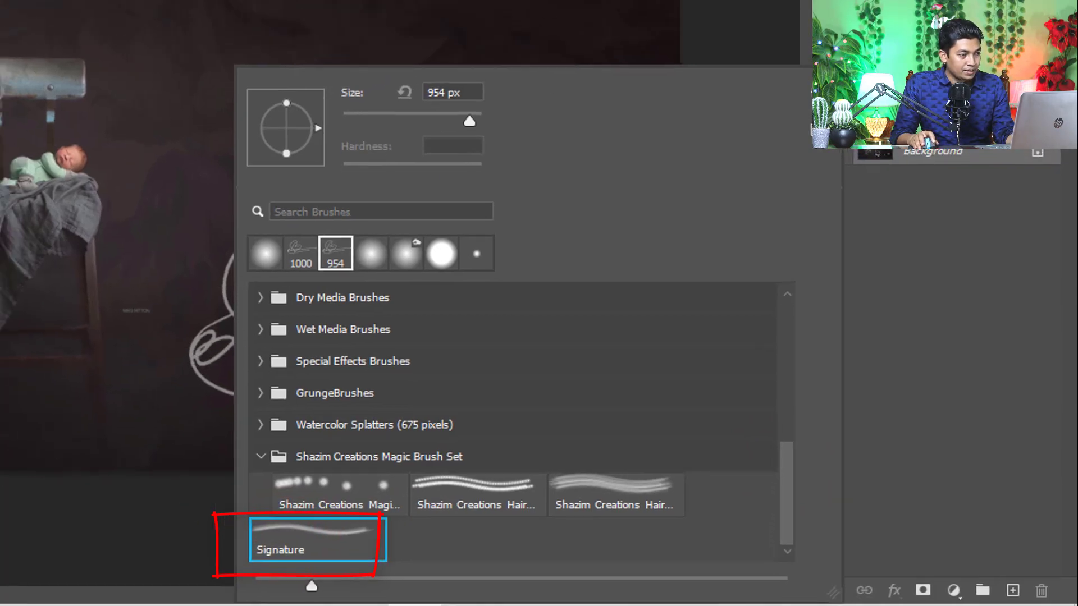
click(578, 393)
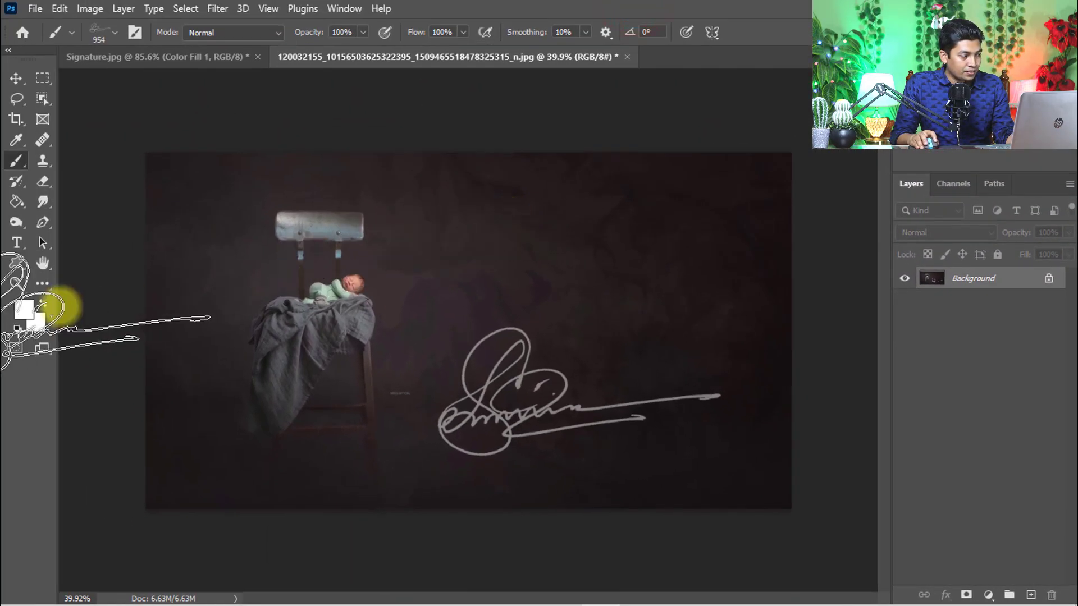
Set the foreground to yellow (#ebf813) and stamp a yellow signature across the photo's middle.
click(24, 312)
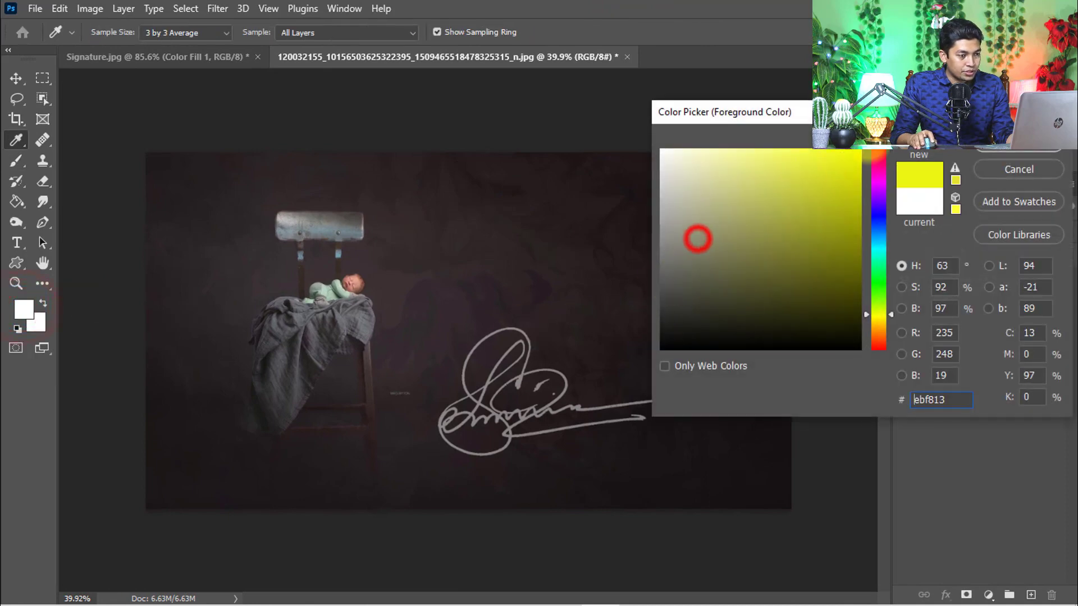
click(1006, 147)
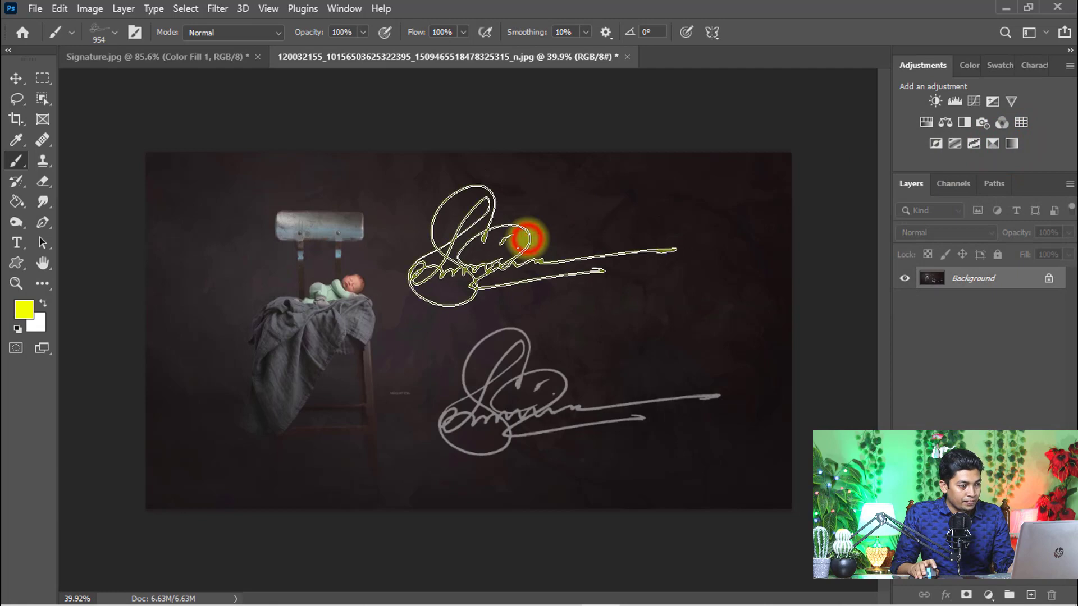
click(523, 239)
mouse_move(590, 296)
mouse_down()
mouse_move(620, 287)
mouse_move(591, 286)
mouse_up()
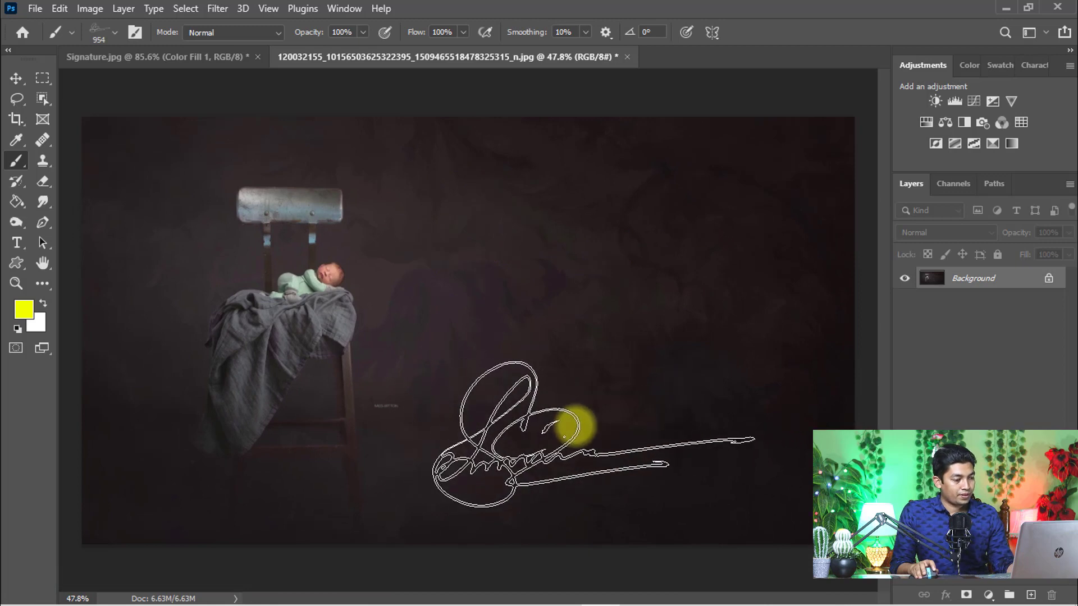
Shrink the brush to 700 px and stamp yellow signatures in the middle and upper right.
key(bracketleft)
key(bracketleft)
click(604, 368)
click(676, 251)
Switch the foreground colour to white and stamp a signature at the upper left.
click(26, 314)
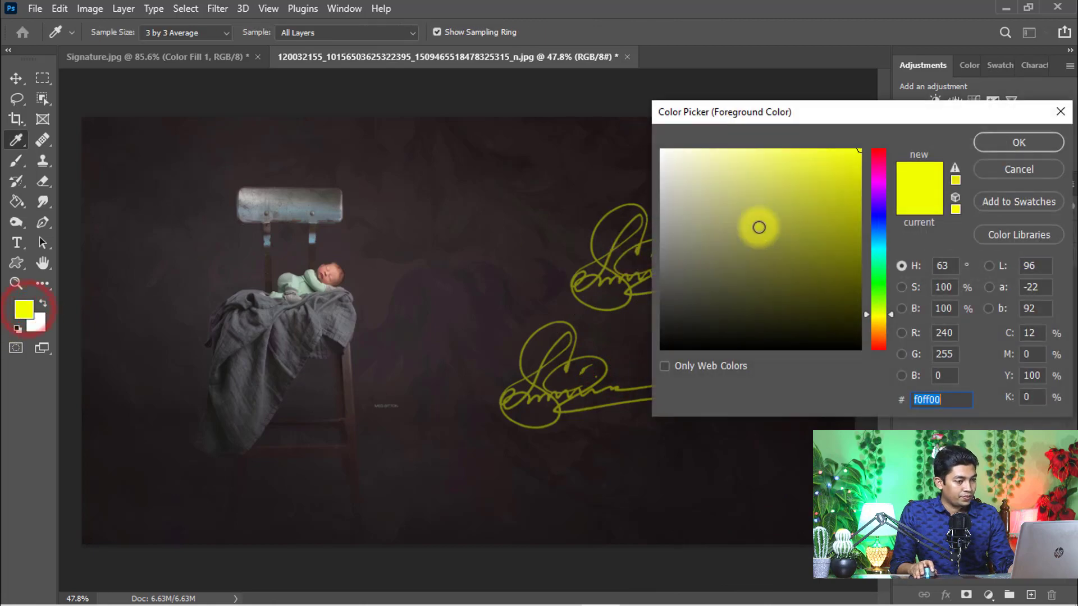
click(979, 145)
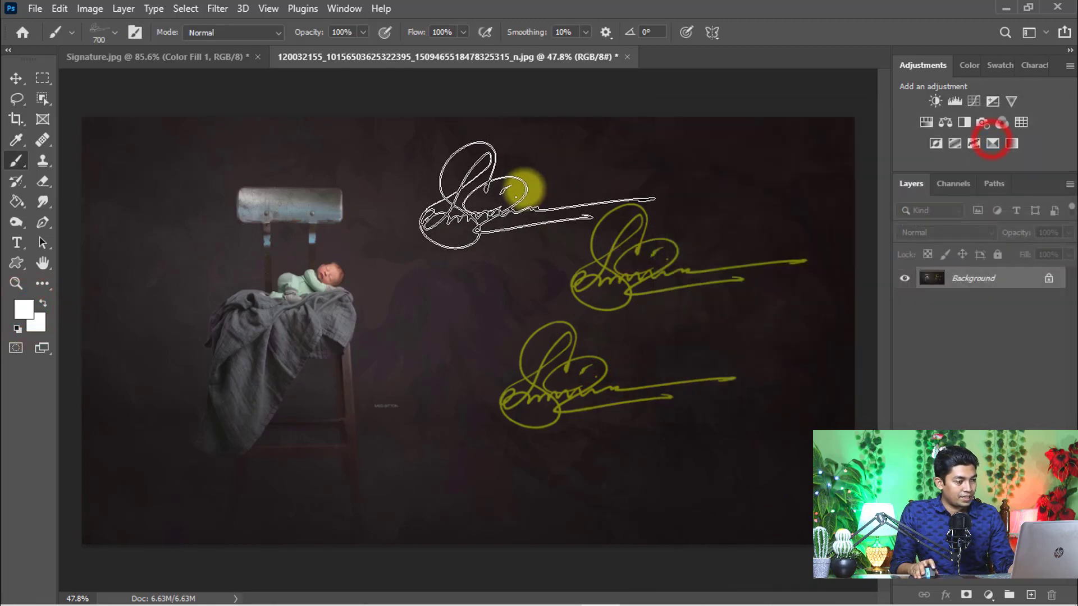
click(494, 205)
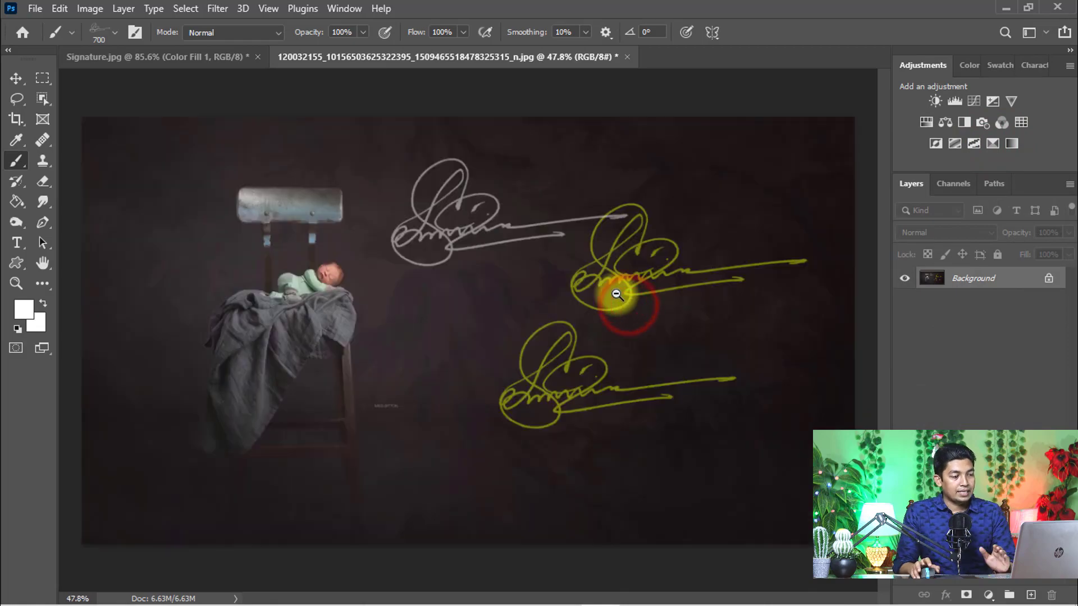